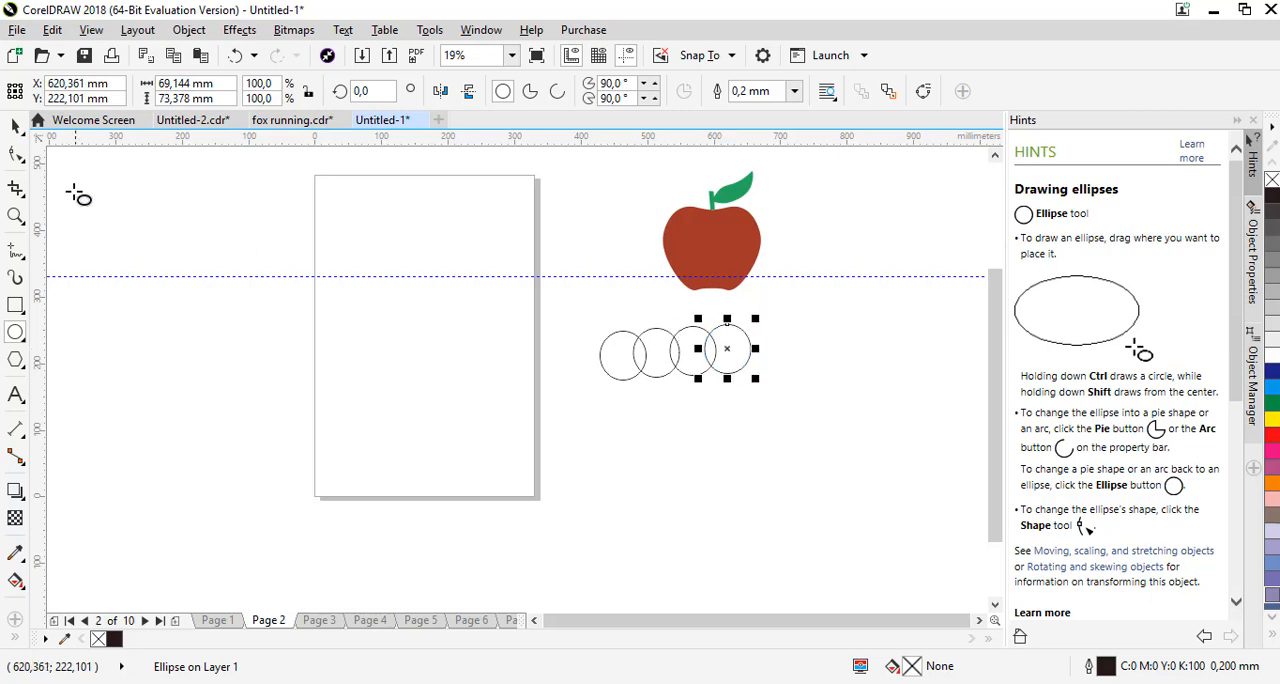
# Select the four overlapping circles below the apple and weld them into a single outline
pyautogui.click(14, 128)
pyautogui.click(556, 303)
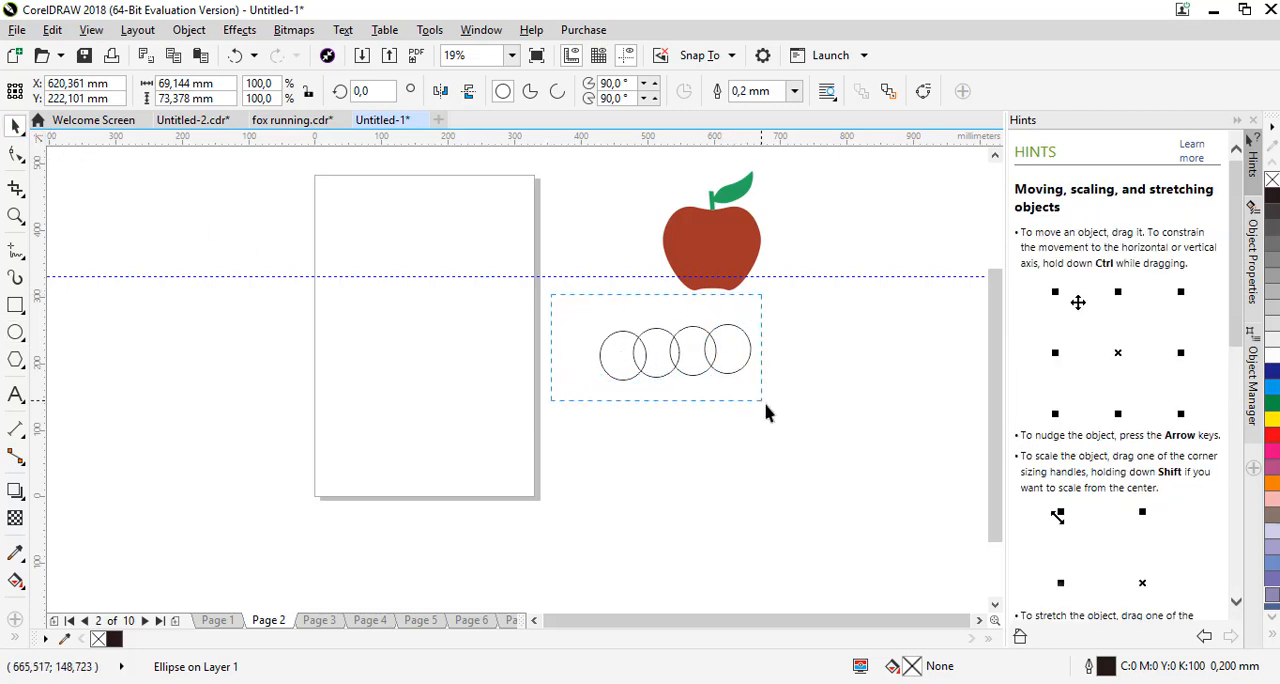
pyautogui.moveTo(766, 410); pyautogui.dragTo(781, 413)
pyautogui.click(533, 93)
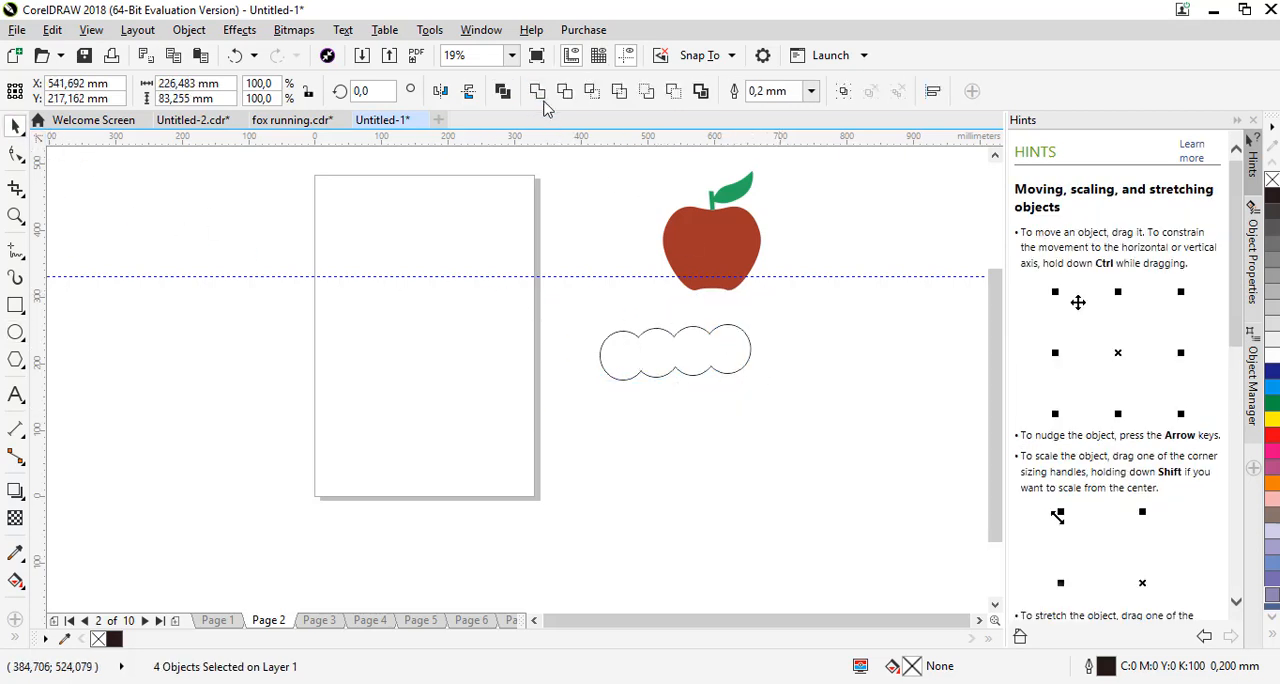
pyautogui.click(624, 219)
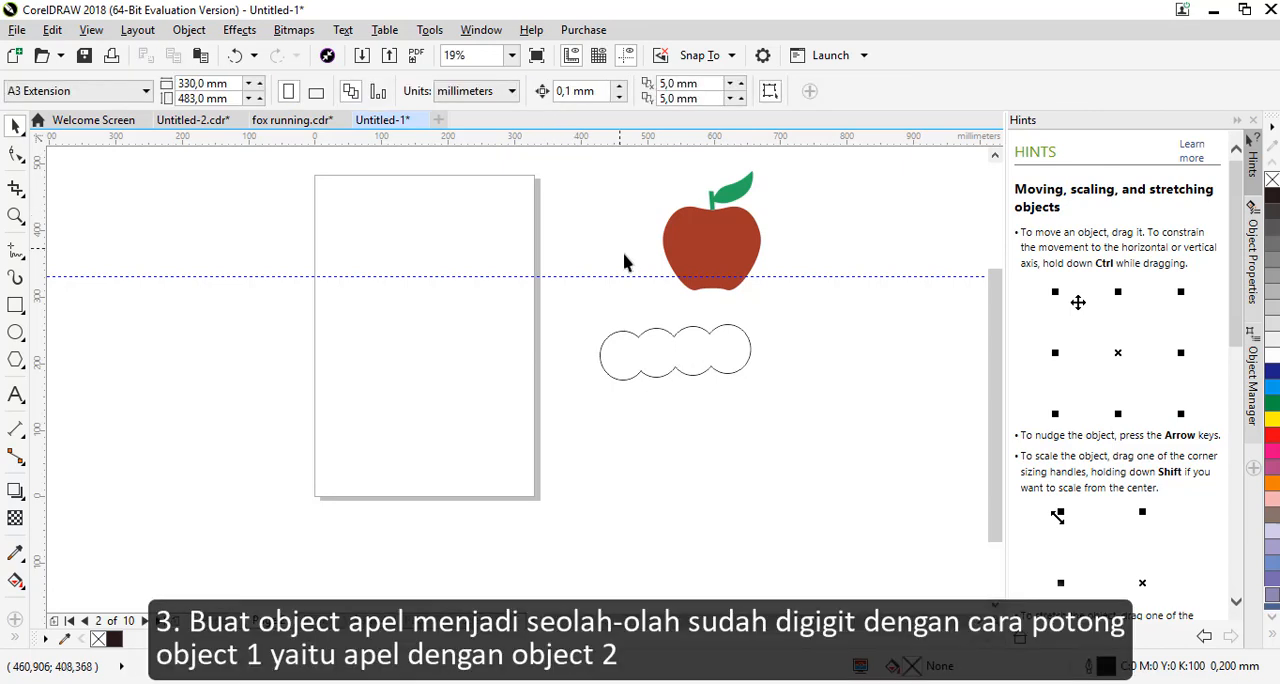
# Move the welded circle shape over the apple's lower right edge and rotate it to about 26.06°
pyautogui.click(687, 354)
pyautogui.press('Escape')
pyautogui.moveTo(678, 360); pyautogui.dragTo(762, 300)
pyautogui.click(762, 300)
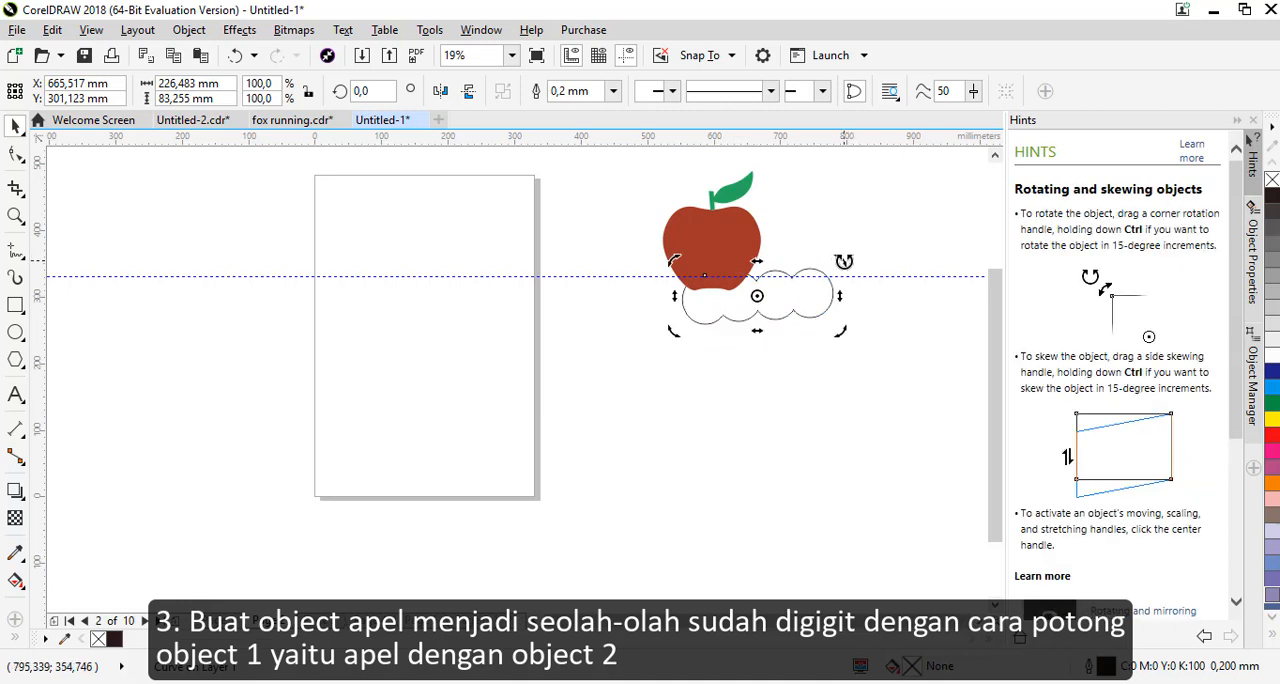
pyautogui.moveTo(844, 261); pyautogui.dragTo(811, 234)
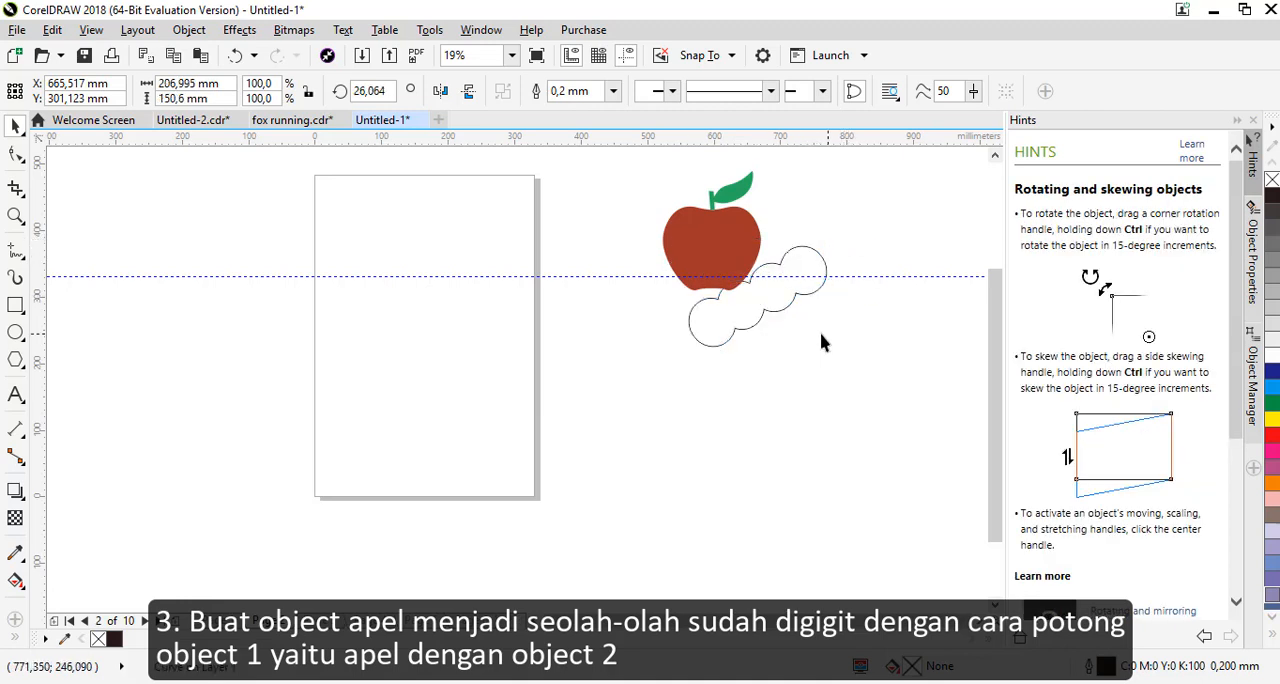
# Shift the rotated bite shape further onto the apple's lower edge, to about X 633.06 mm and Y 302.30 mm
pyautogui.click(770, 298)
pyautogui.moveTo(749, 294); pyautogui.dragTo(737, 306)
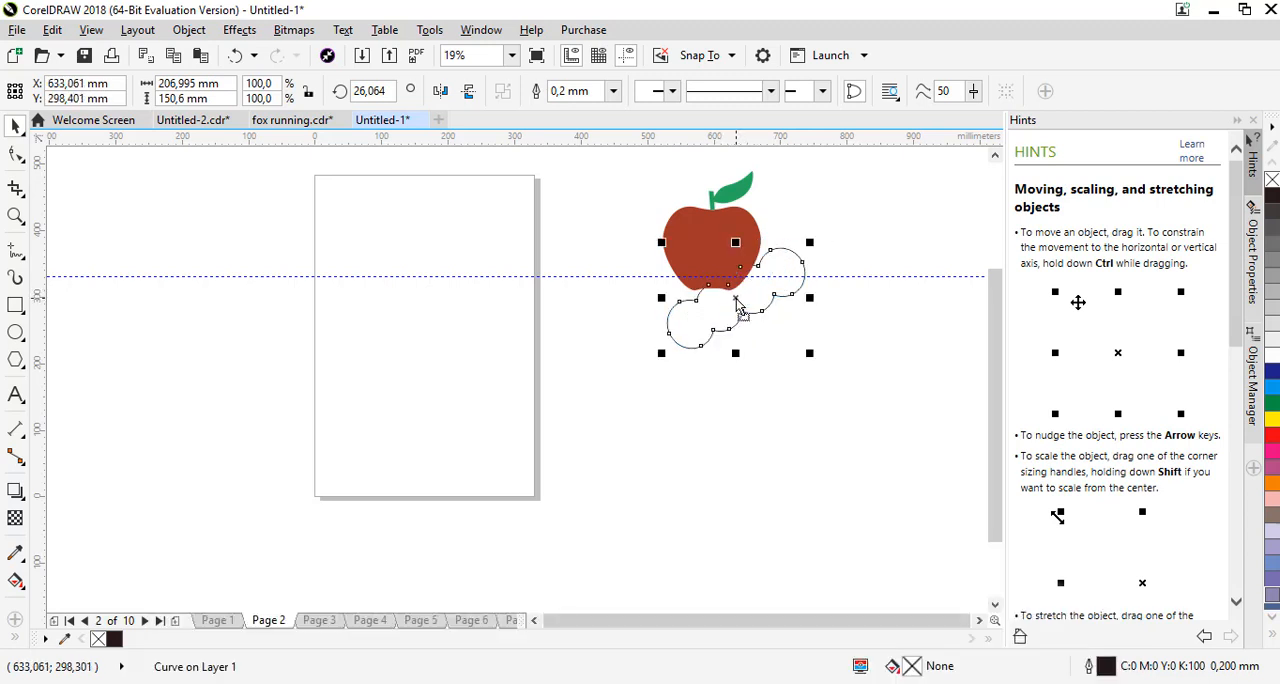
pyautogui.press('Up')
pyautogui.press('Up')
pyautogui.press('Up')
pyautogui.press('Up')
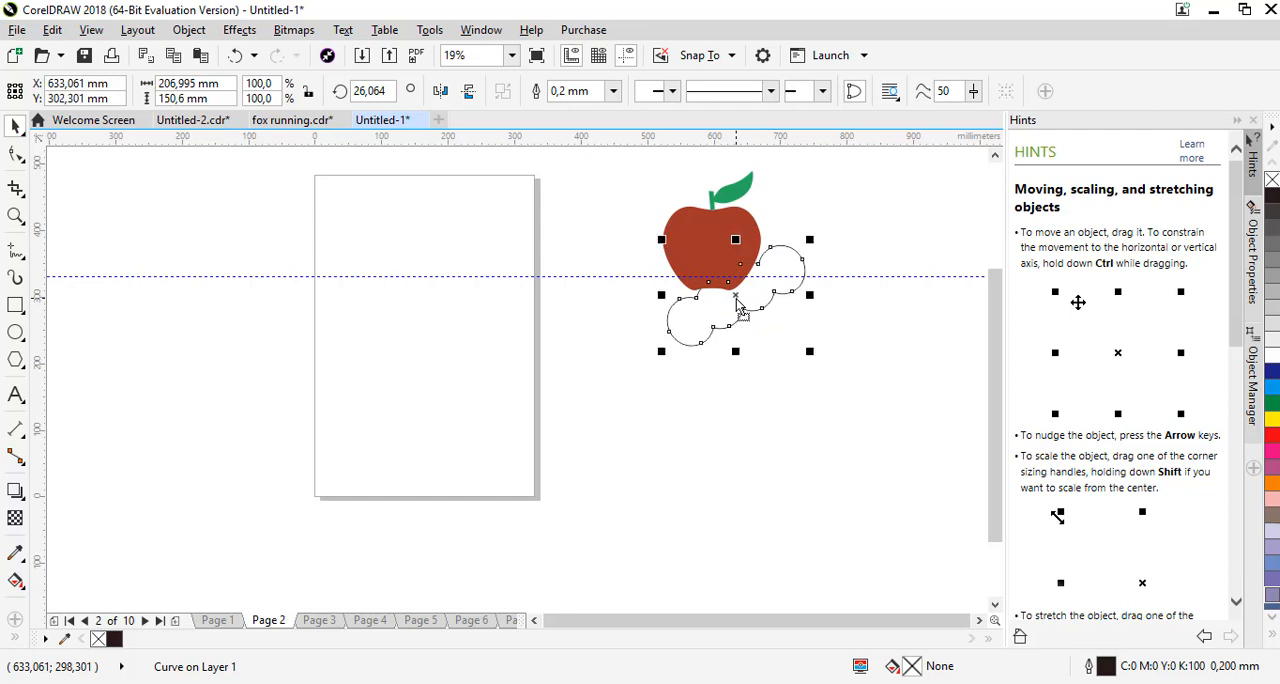
# Trim the apple with the scalloped shape to cut the first bite
pyautogui.keyDown('shift'); pyautogui.click(707, 252); pyautogui.keyUp('shift')
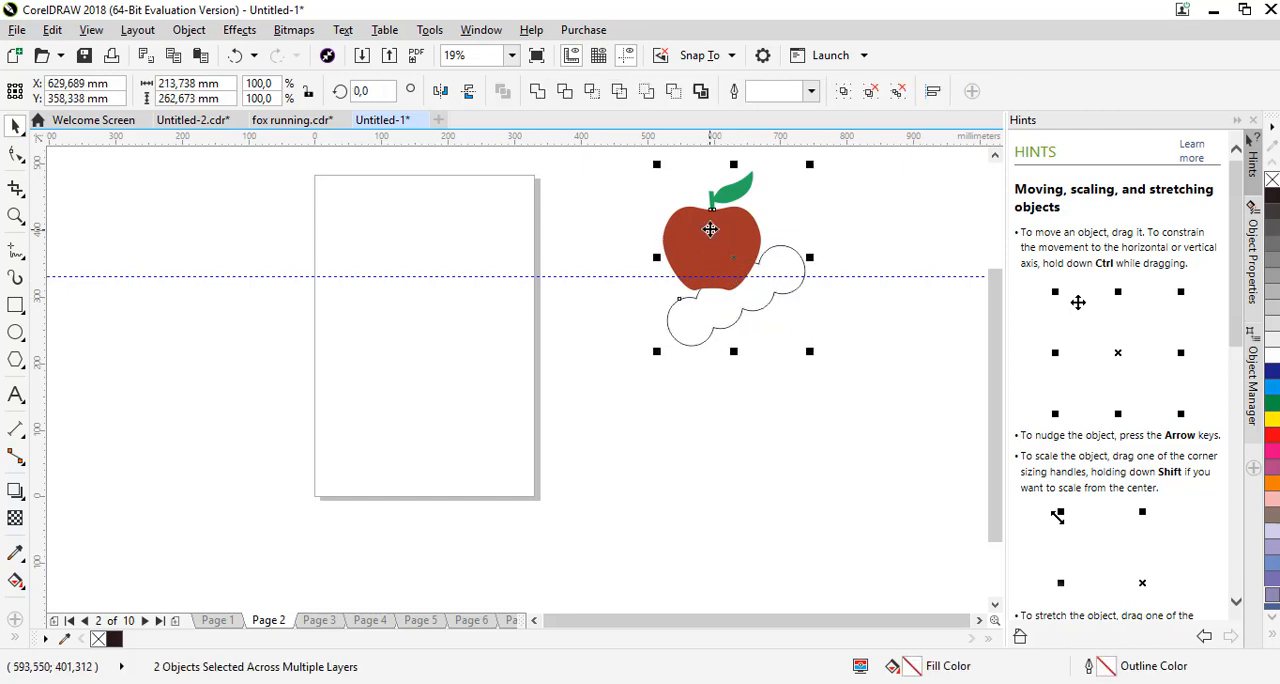
pyautogui.click(567, 91)
pyautogui.click(612, 220)
# Duplicate the bitten apple and centre the copy on Page 2
pyautogui.click(720, 234)
pyautogui.hotkey('ctrl', 'd')
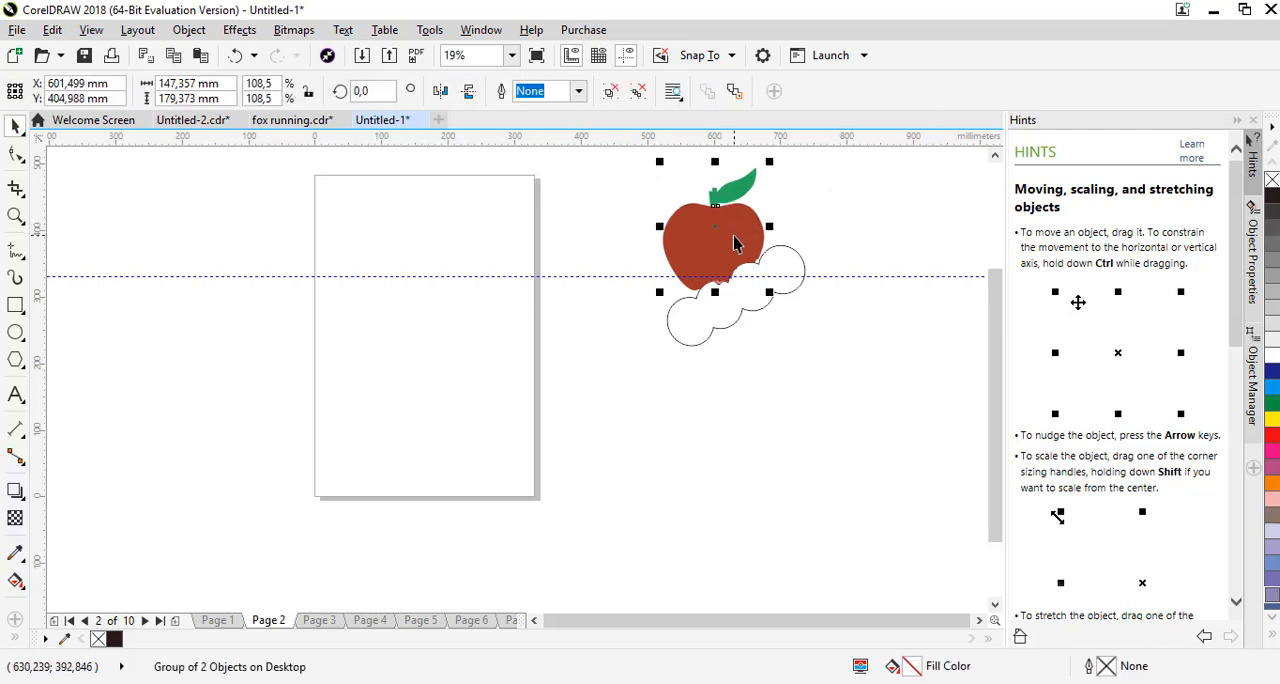
pyautogui.press('p')
pyautogui.press('Escape')
# On Page 3, move the bite shape up to about X 621.17 mm, Y 321.92 mm and trim the apple with it
pyautogui.click(320, 620)
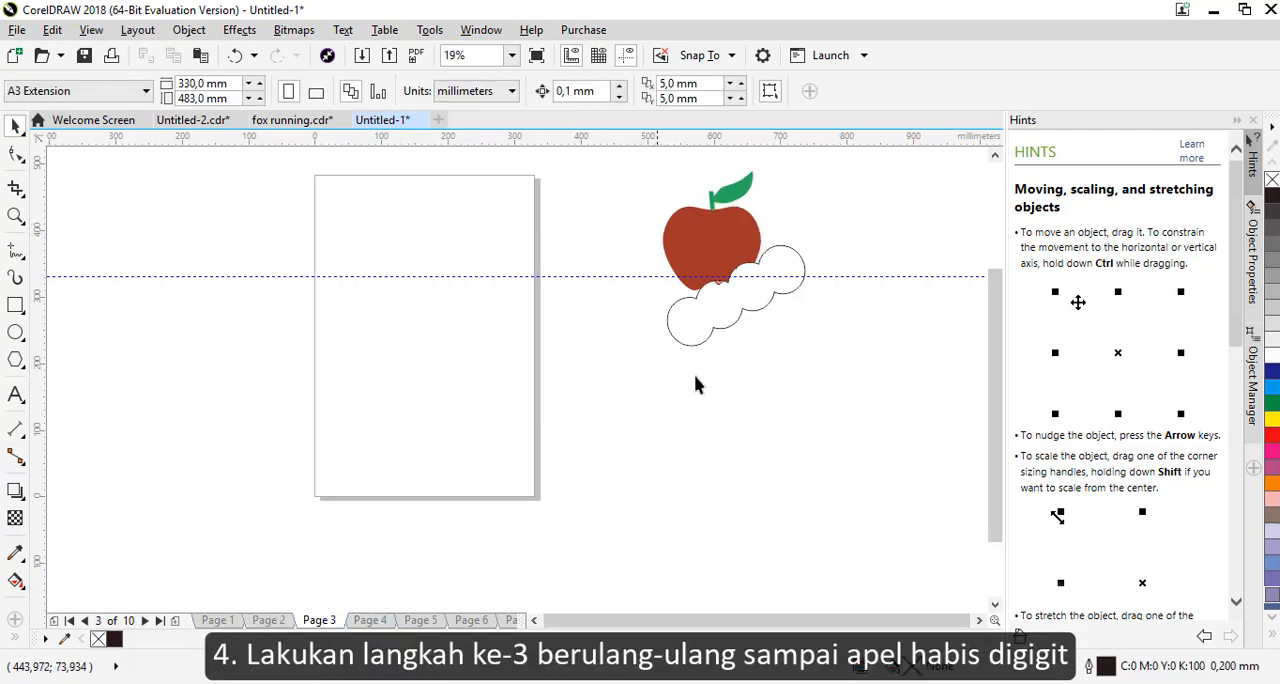
pyautogui.click(742, 310)
pyautogui.moveTo(742, 312); pyautogui.dragTo(731, 298)
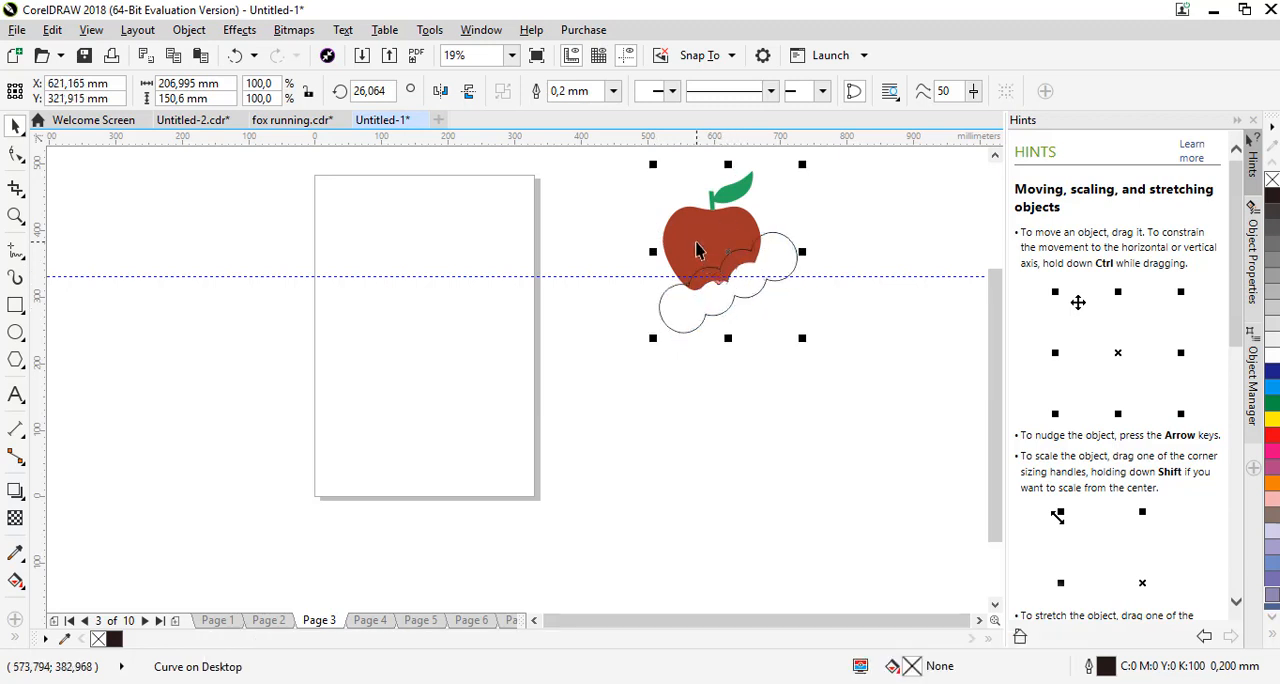
pyautogui.keyDown('shift'); pyautogui.click(697, 242); pyautogui.keyUp('shift')
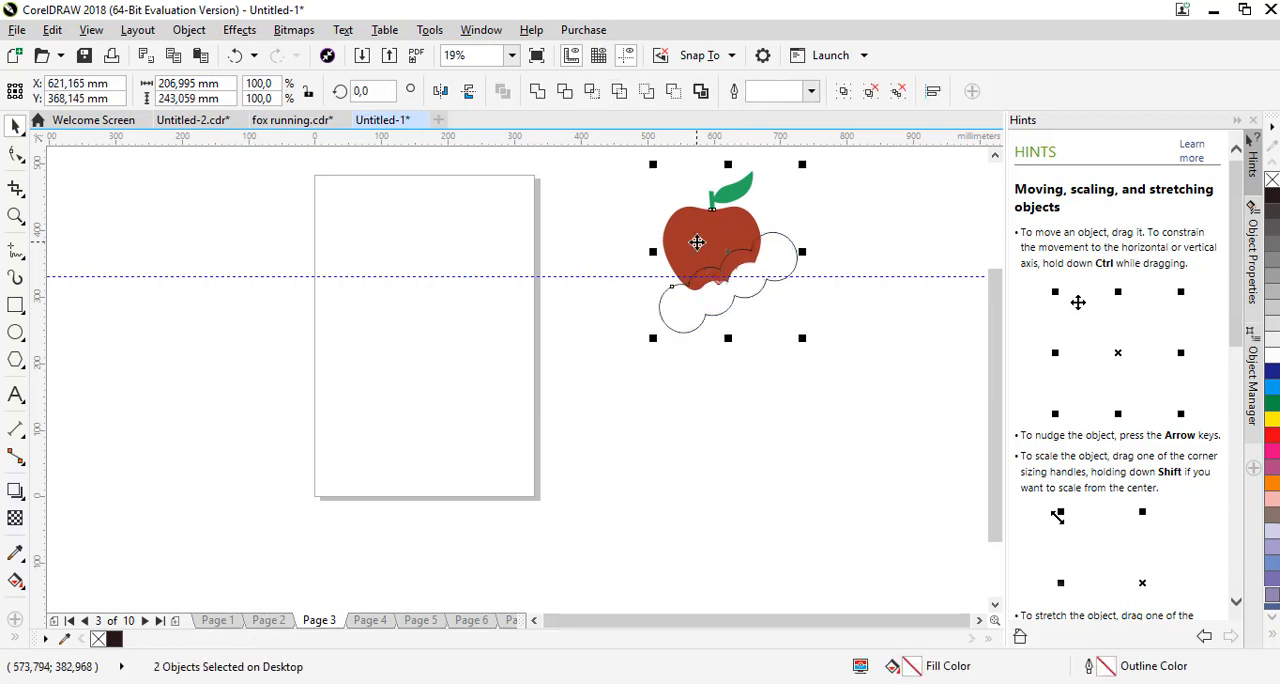
pyautogui.click(564, 91)
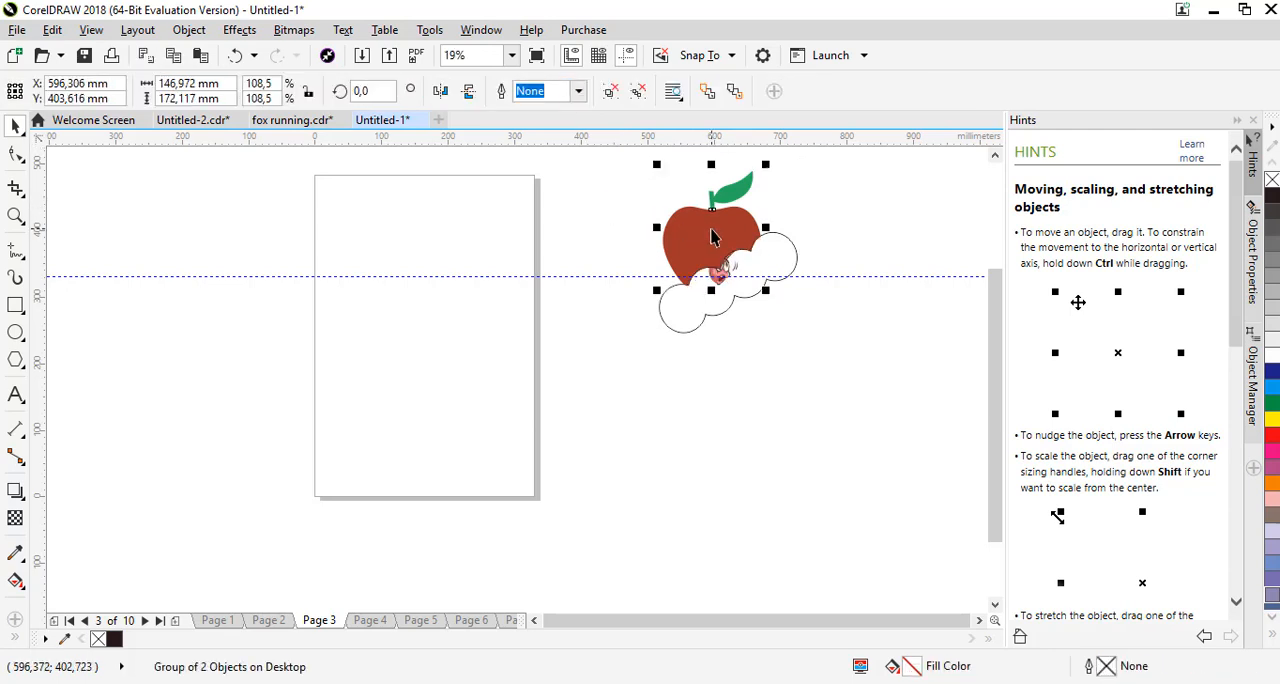
pyautogui.press('p')
pyautogui.click(788, 203)
pyautogui.hotkey('ctrl', 'z')
pyautogui.click(808, 203)
pyautogui.click(712, 228)
pyautogui.hotkey('ctrl', 'd')
pyautogui.click(795, 211)
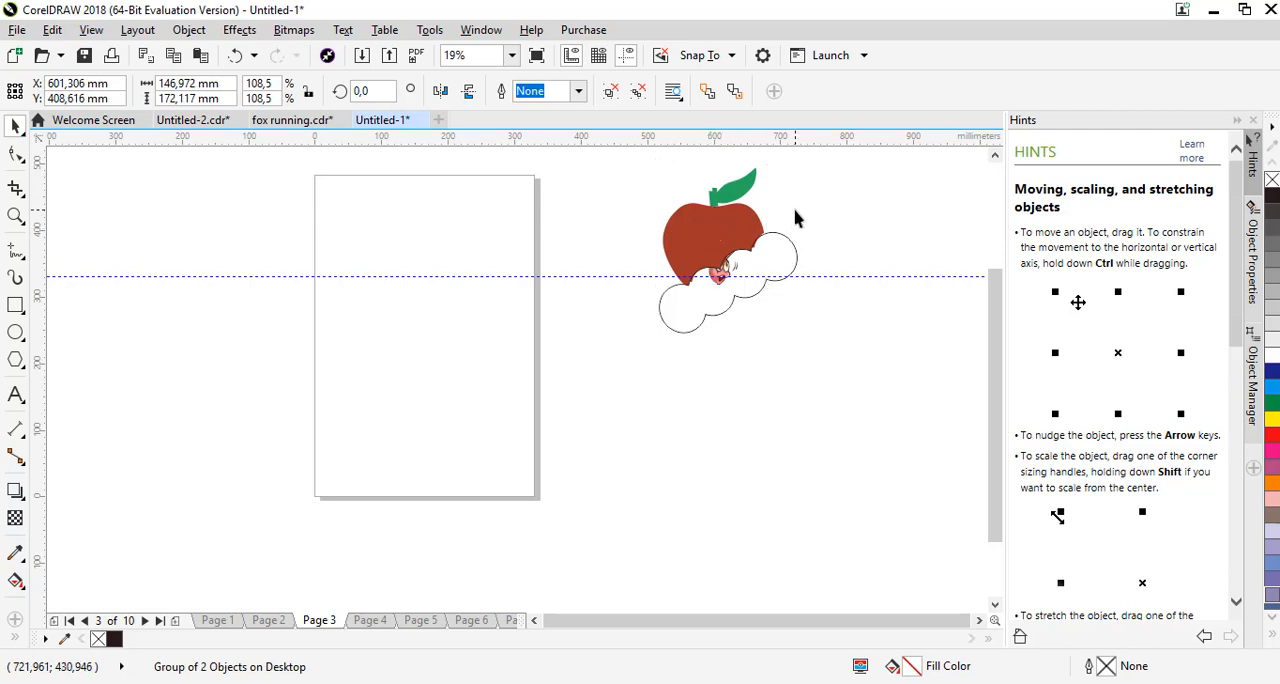
pyautogui.click(721, 230)
pyautogui.press('p')
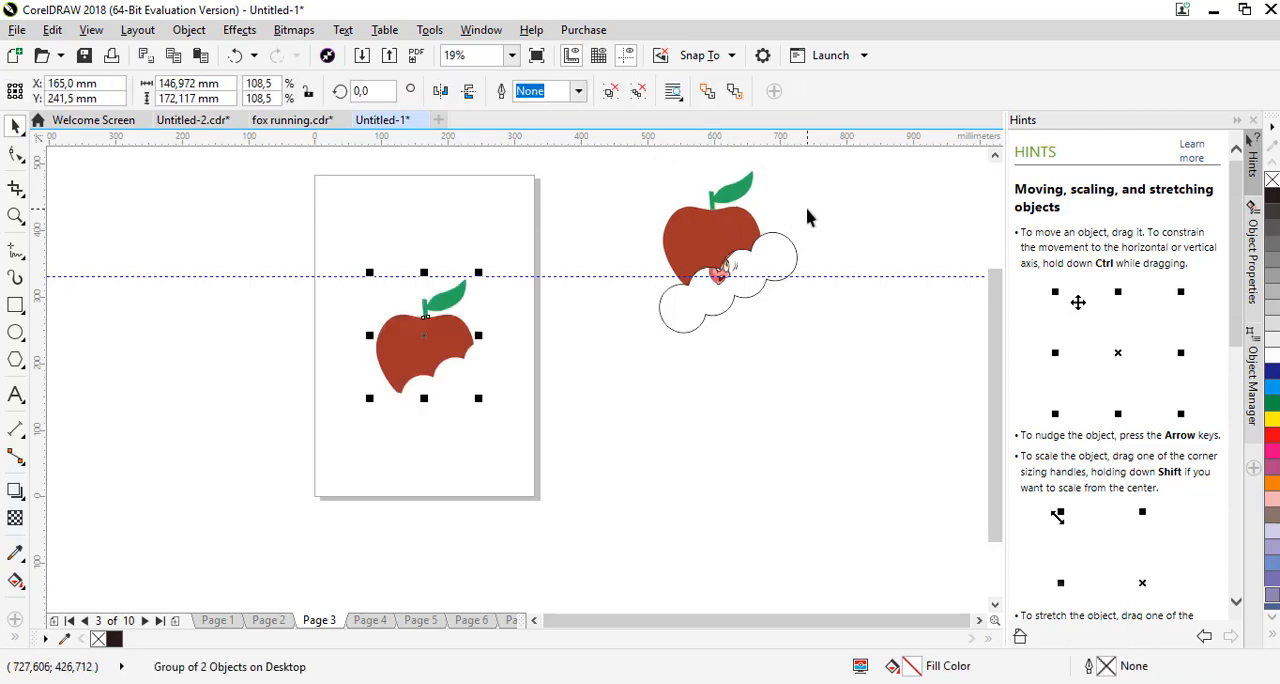
pyautogui.hotkey('ctrl', 'd')
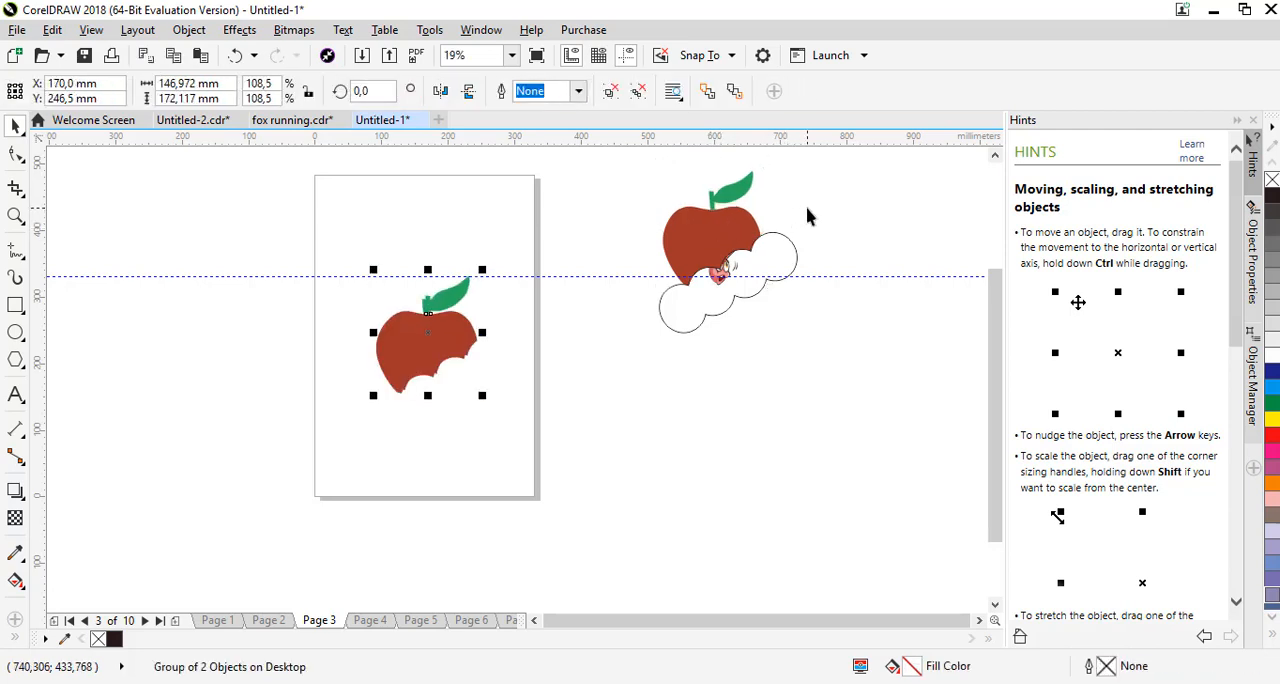
pyautogui.hotkey('ctrl', 'z')
pyautogui.hotkey('ctrl', 'z')
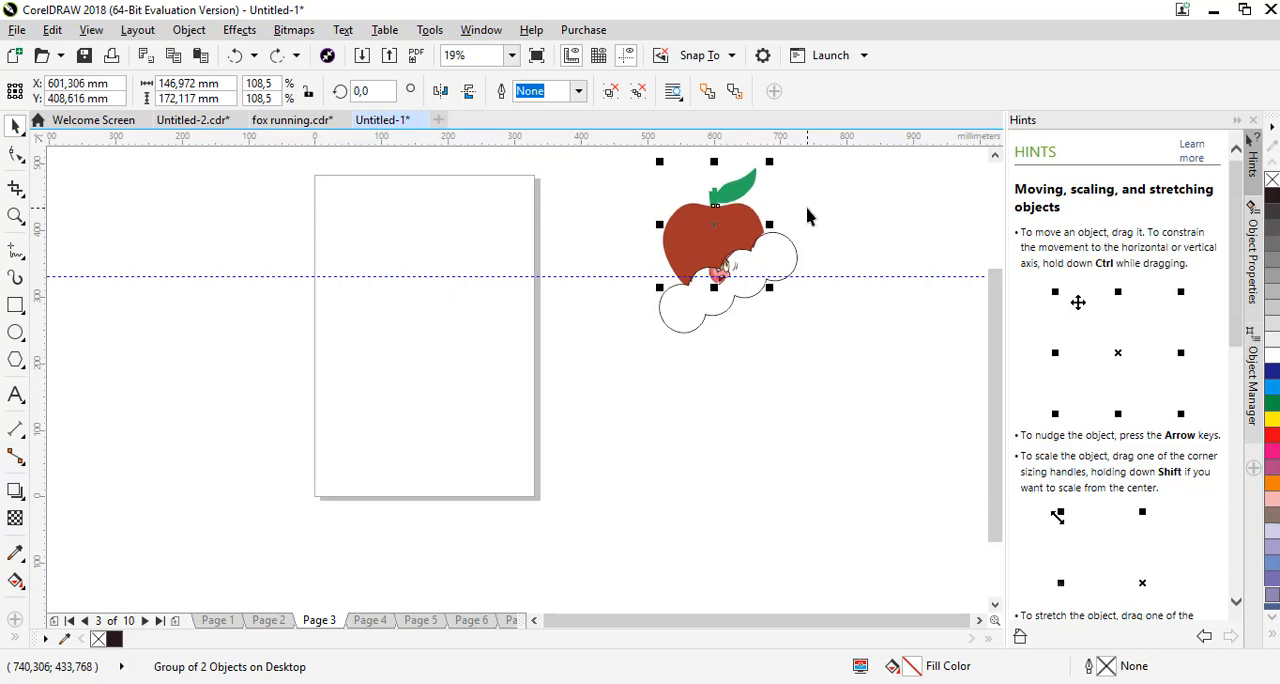
pyautogui.click(808, 217)
pyautogui.click(708, 226)
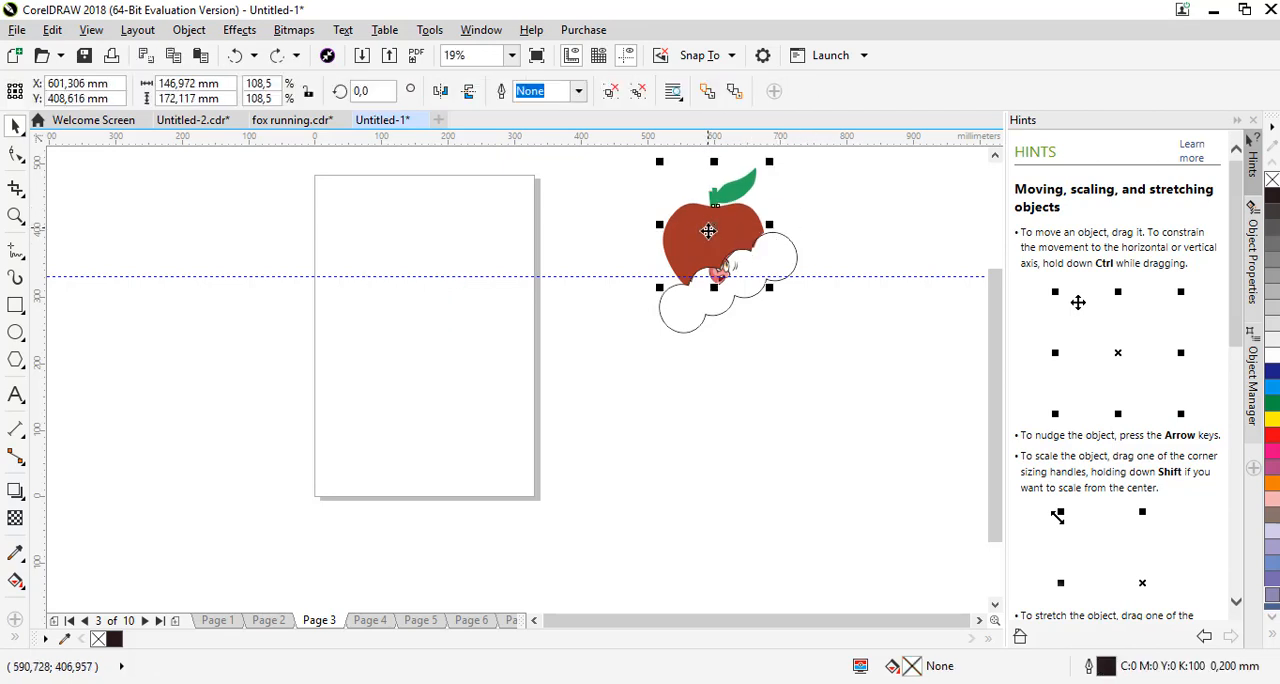
pyautogui.click(874, 265)
pyautogui.click(726, 227)
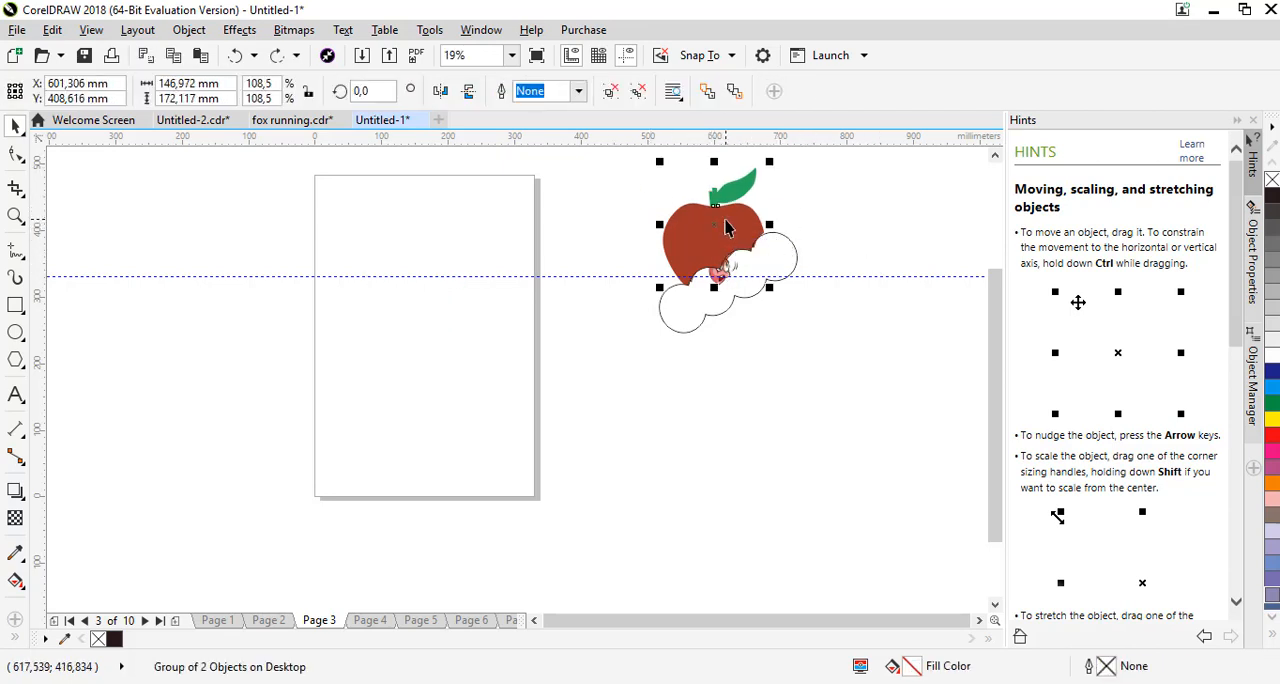
pyautogui.press('Escape')
# Group the bitten apple with the worm, duplicate the group and centre the copy on Page 3
pyautogui.moveTo(598, 160); pyautogui.dragTo(770, 298)
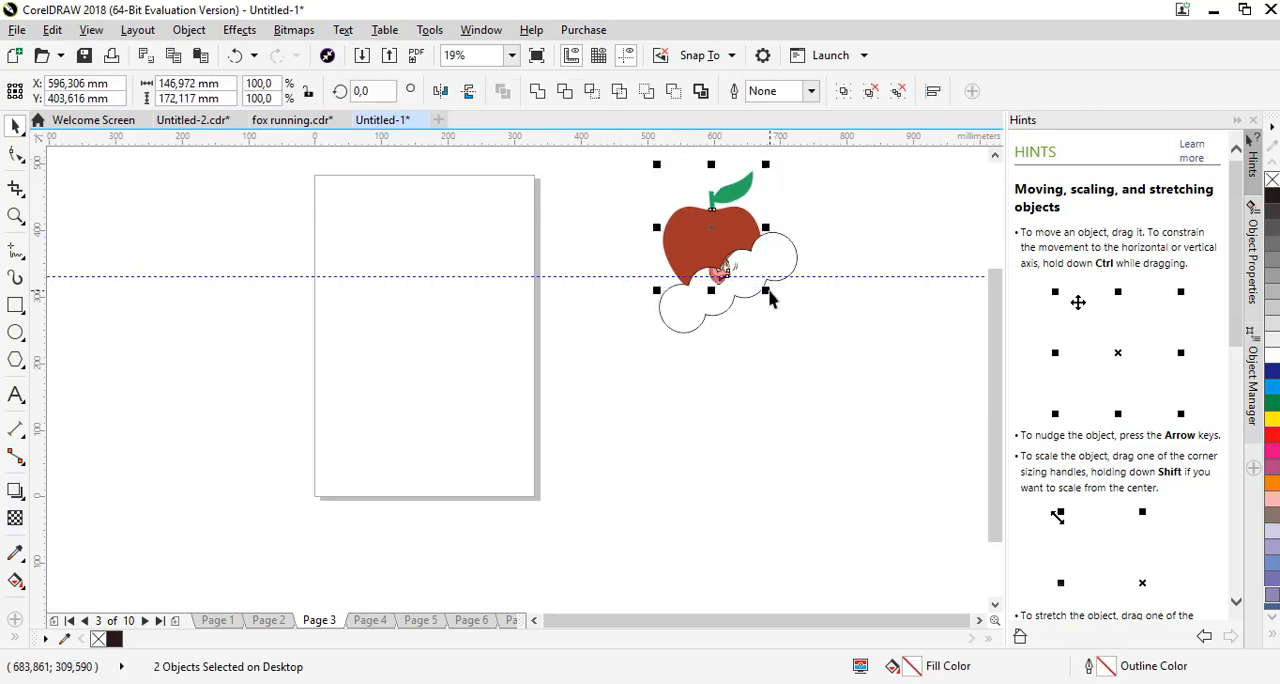
pyautogui.hotkey('ctrl', 'g')
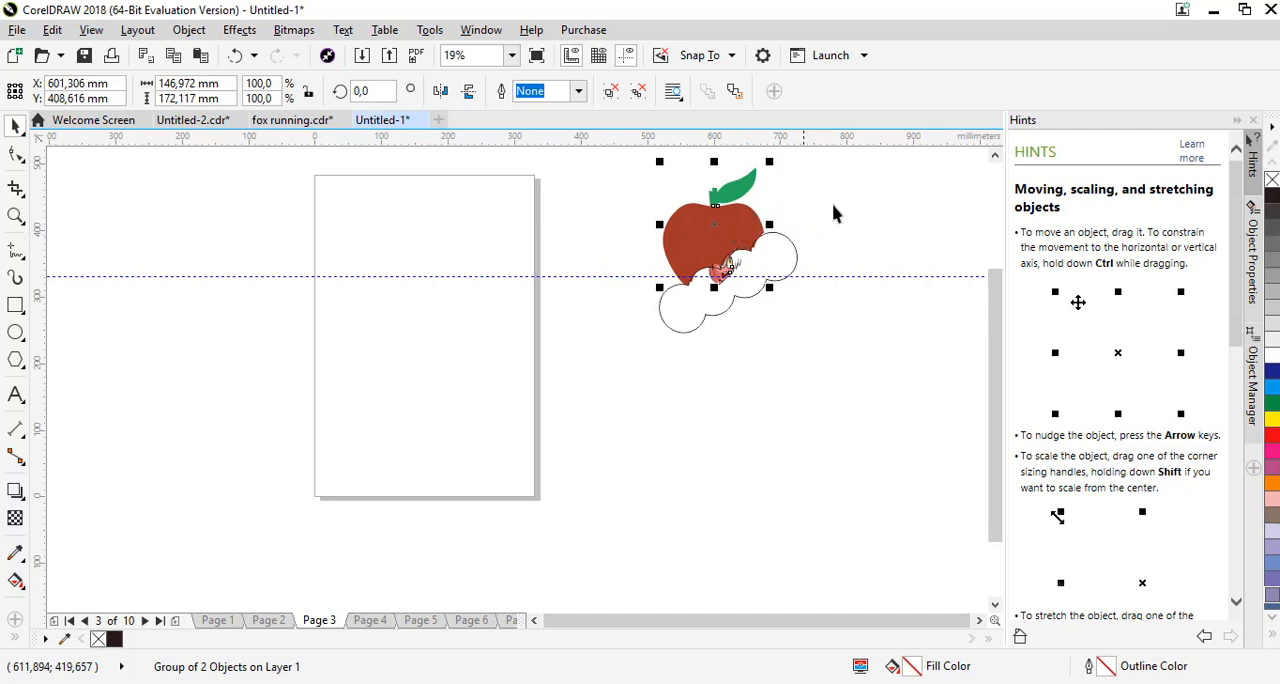
pyautogui.press('Escape')
pyautogui.click(750, 228)
pyautogui.press('p')
pyautogui.click(847, 215)
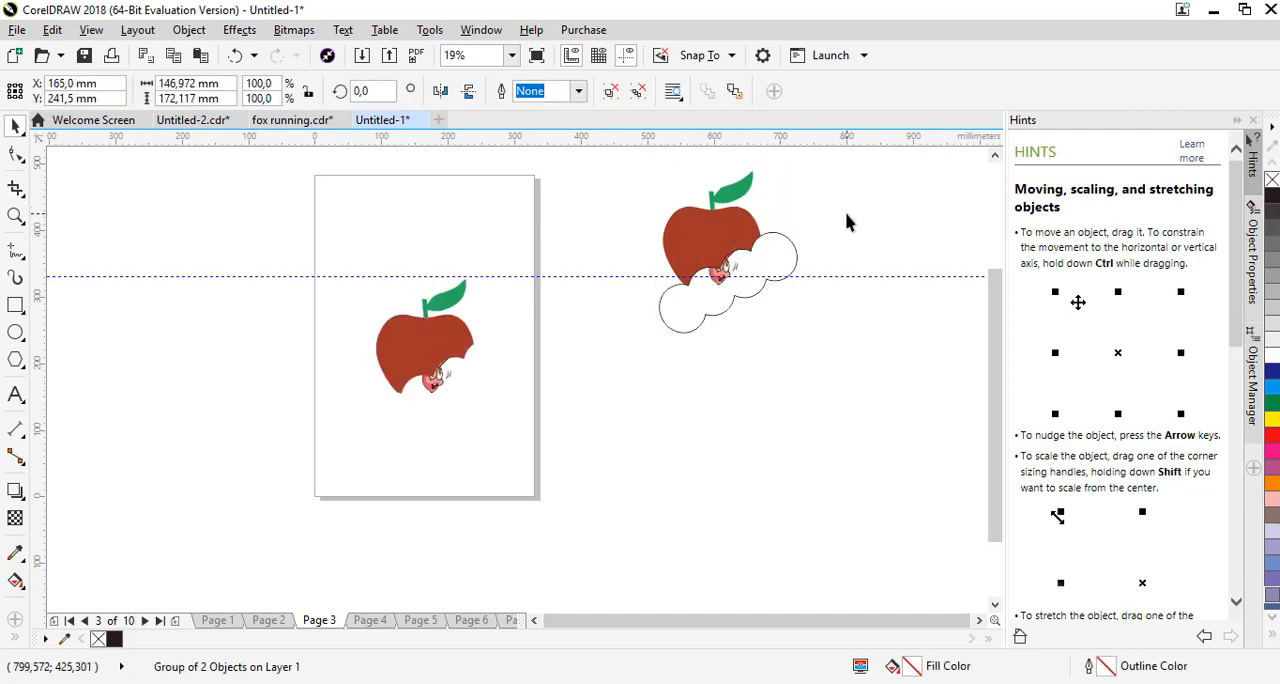
# Ungroup the original apple and worm beside the page
pyautogui.click(750, 268)
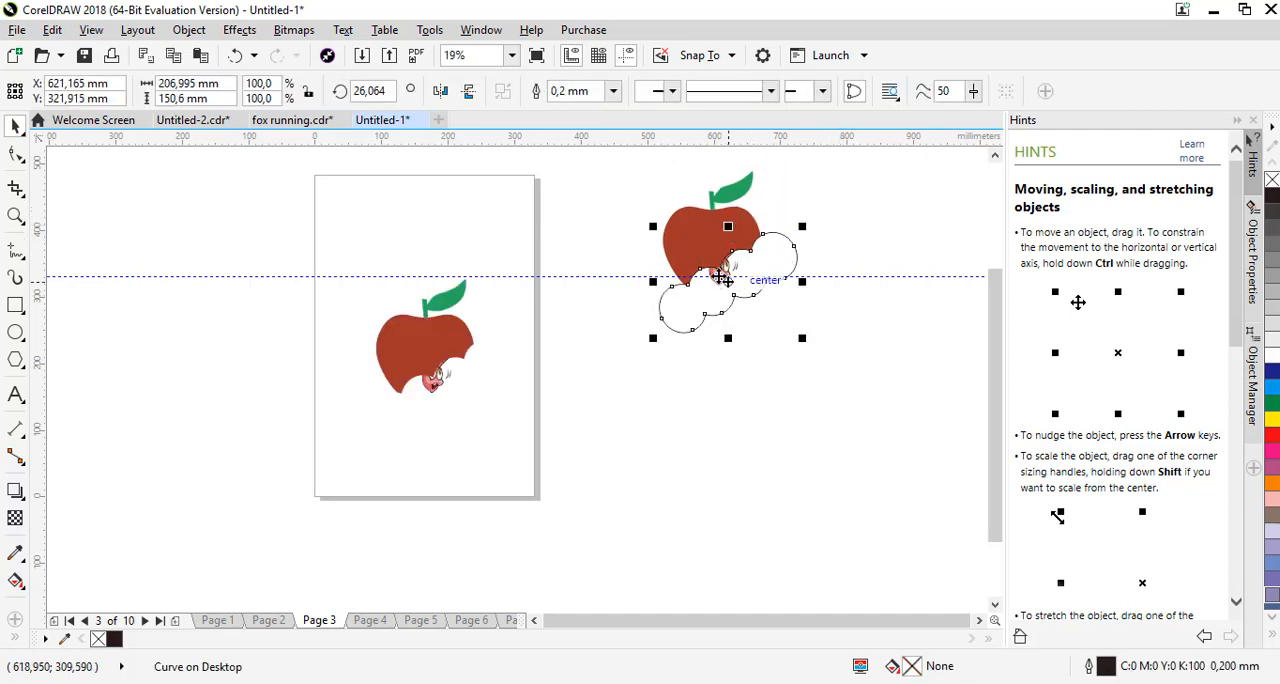
pyautogui.click(697, 250)
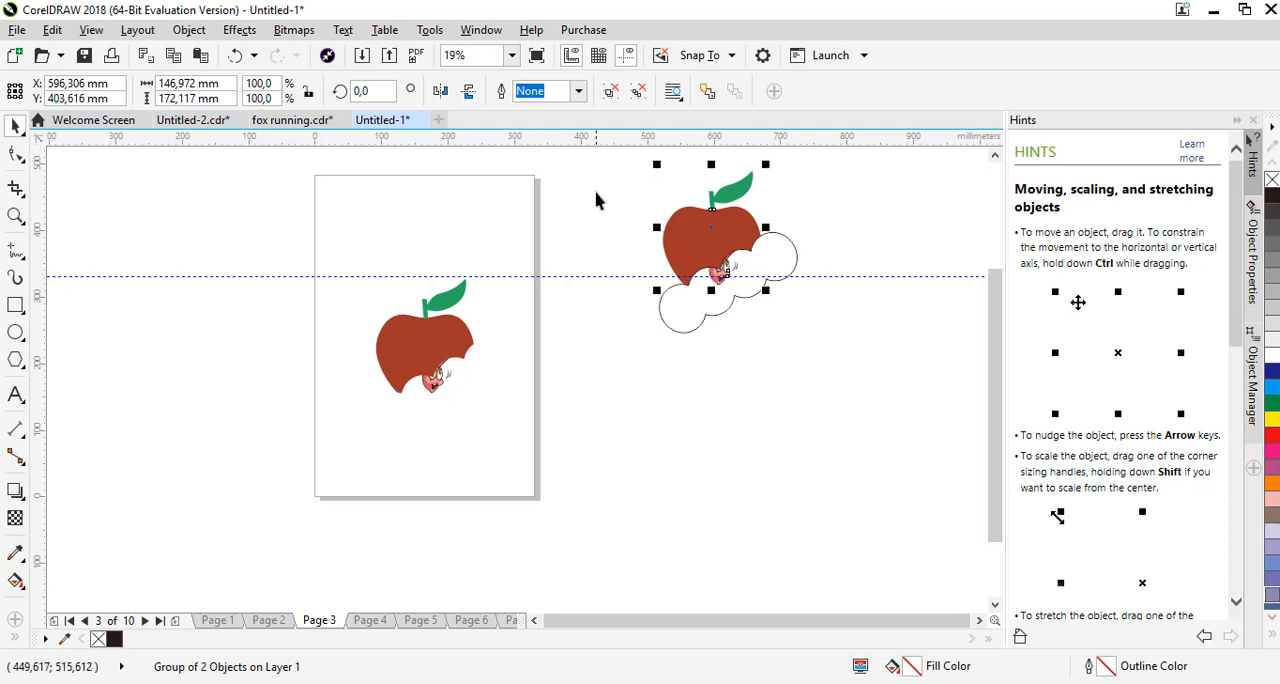
pyautogui.click(595, 200)
# Rotate the bite shape to about 359.65° and trim the original apple with it
pyautogui.click(720, 277)
pyautogui.click(763, 272)
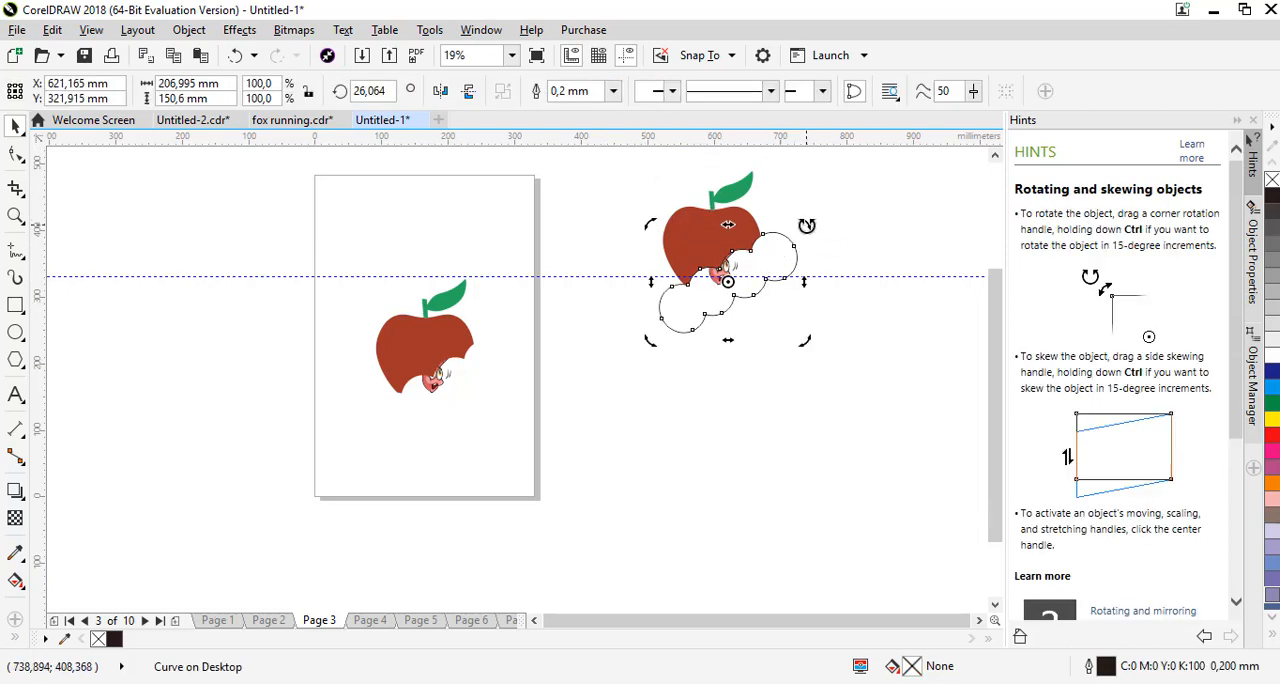
pyautogui.moveTo(806, 225); pyautogui.dragTo(835, 263)
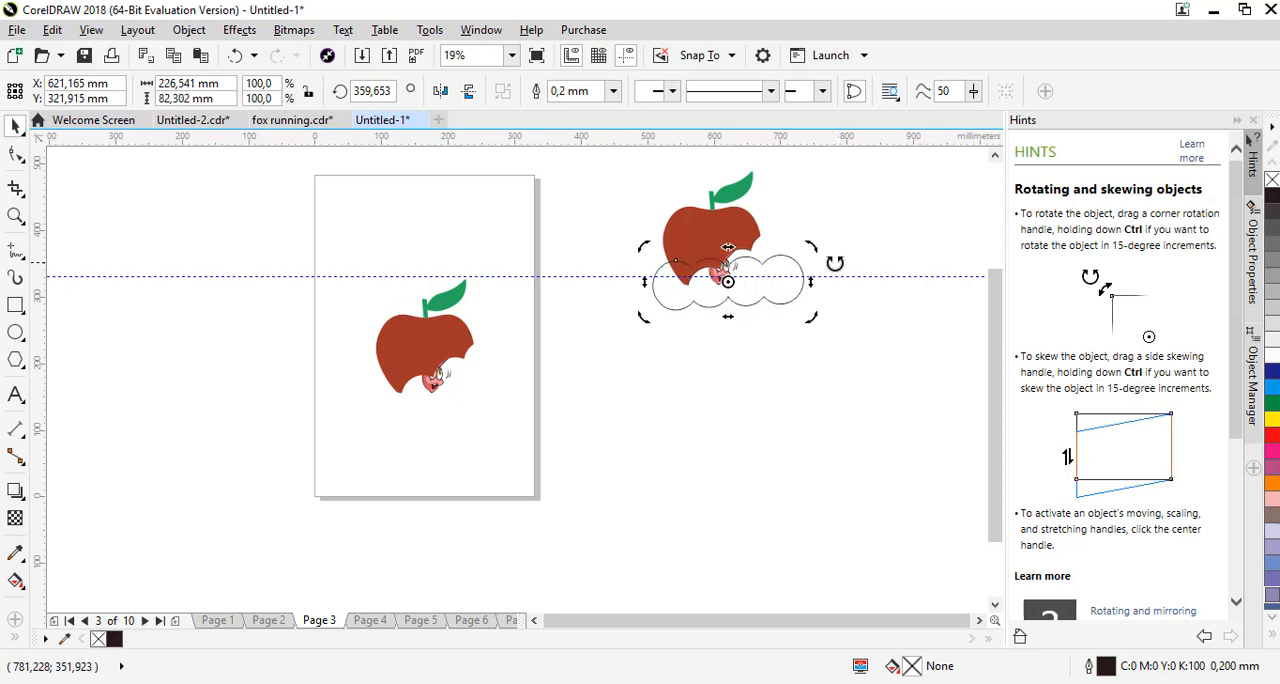
pyautogui.keyDown('shift'); pyautogui.click(742, 216); pyautogui.keyUp('shift')
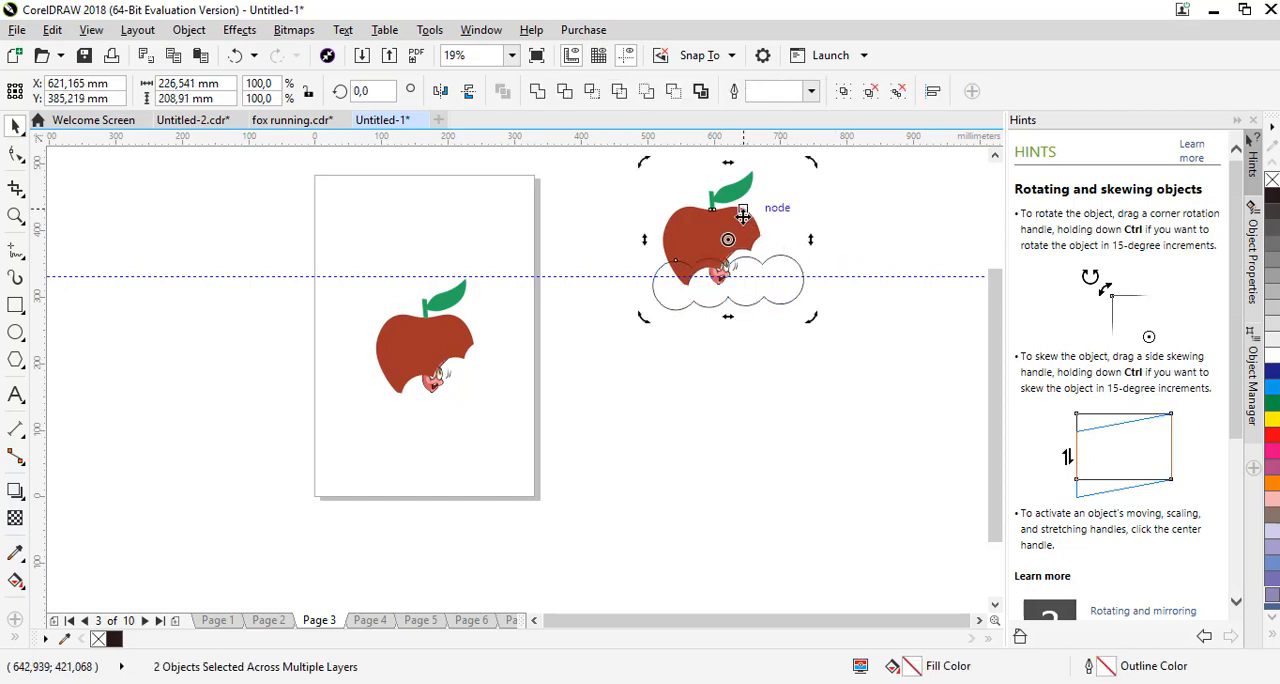
pyautogui.click(600, 194)
# Group the trimmed apple with the worm, duplicate the group and centre the copy on Page 4
pyautogui.moveTo(636, 166); pyautogui.dragTo(789, 295)
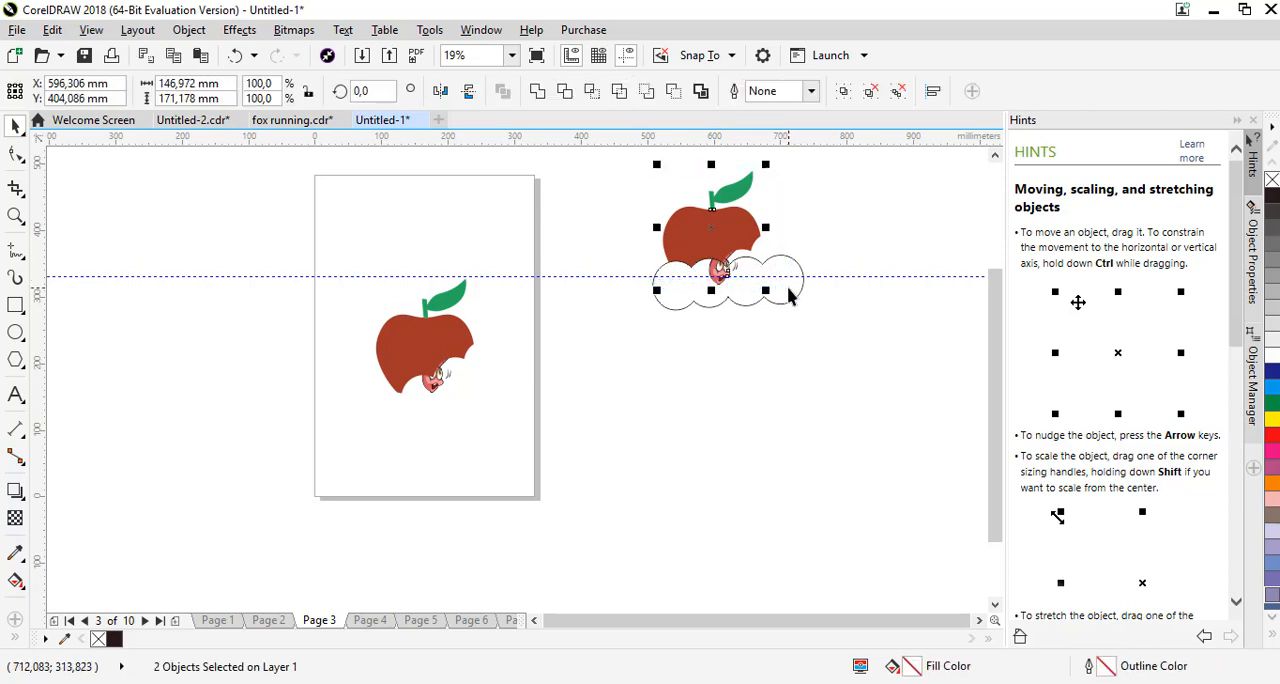
pyautogui.hotkey('ctrl', 'g')
pyautogui.click(423, 537)
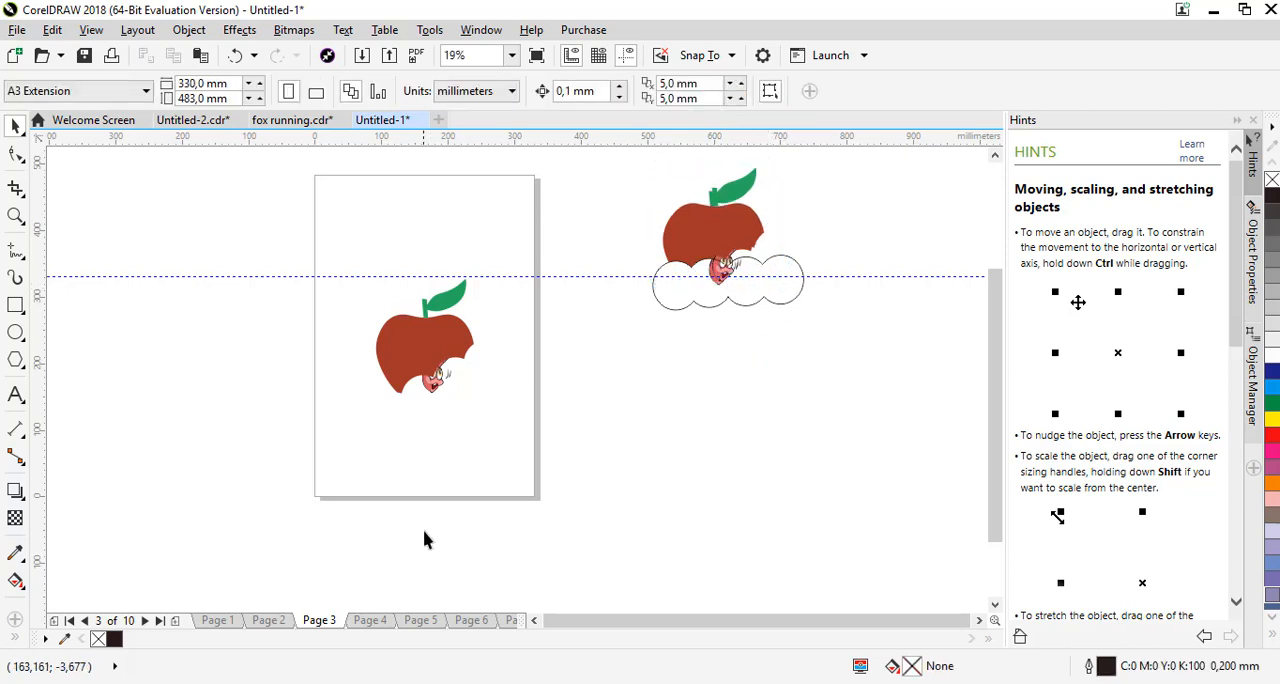
pyautogui.click(370, 620)
pyautogui.click(726, 238)
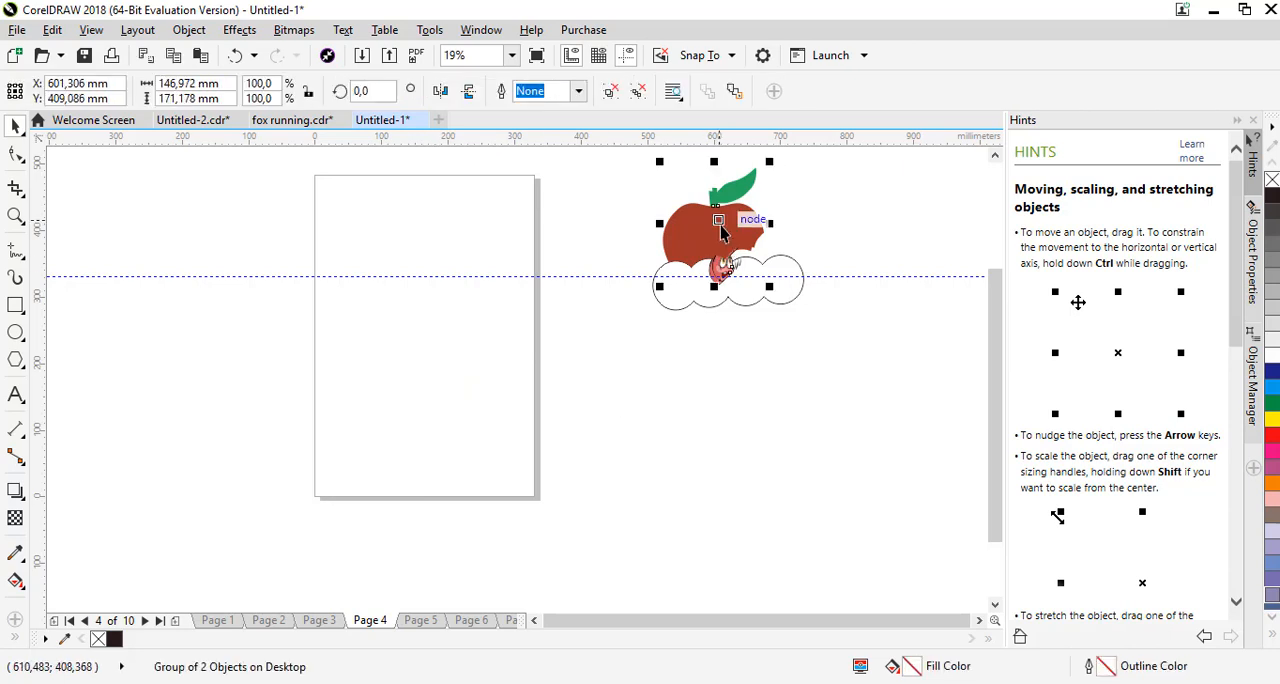
pyautogui.press('p')
pyautogui.click(808, 202)
# Ungroup the original apple and worm again so the apple can be trimmed separately
pyautogui.click(756, 277)
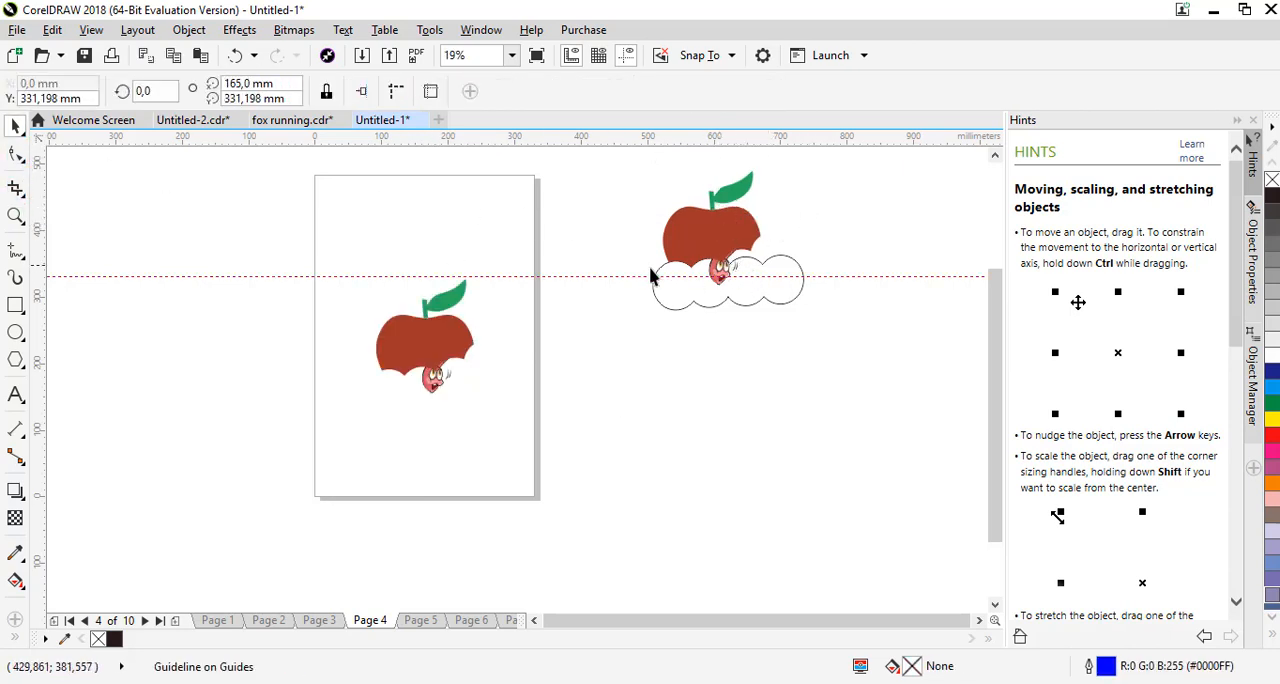
pyautogui.click(686, 298)
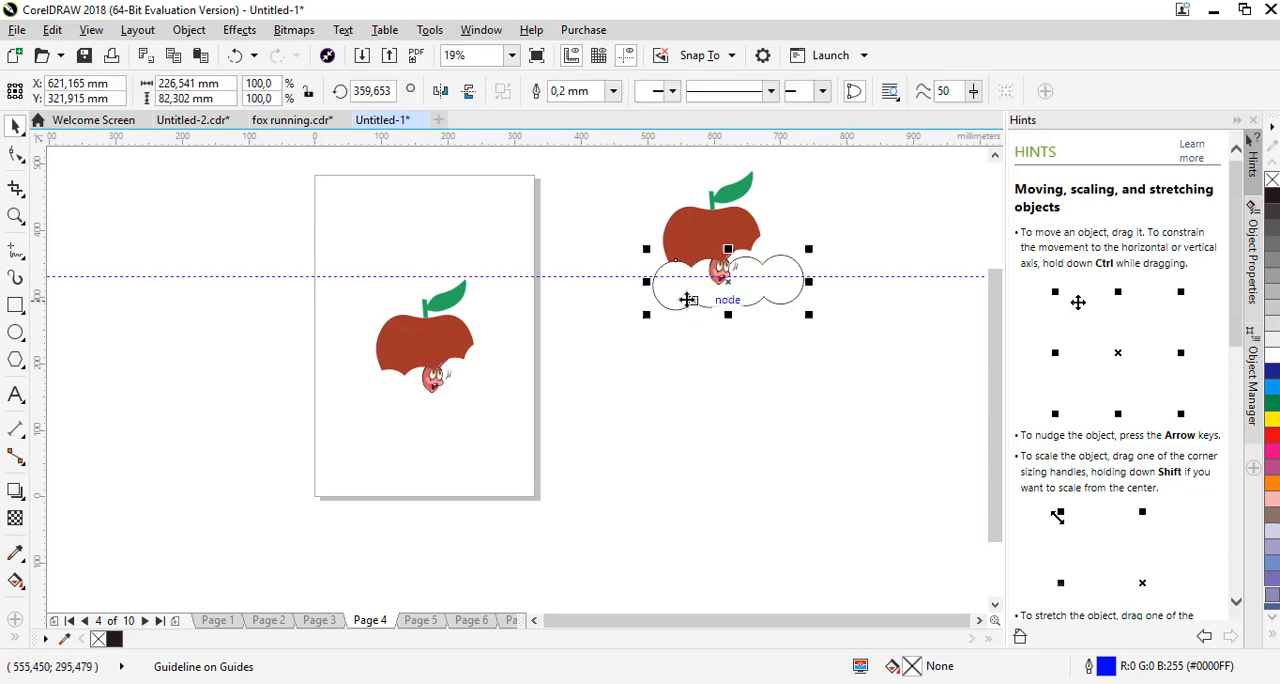
pyautogui.click(748, 218)
pyautogui.click(606, 90)
# Rotate the bite shape to about 15.36° and move it up over the apple, to about X 615.40 mm, Y 350.81 mm
pyautogui.click(723, 278)
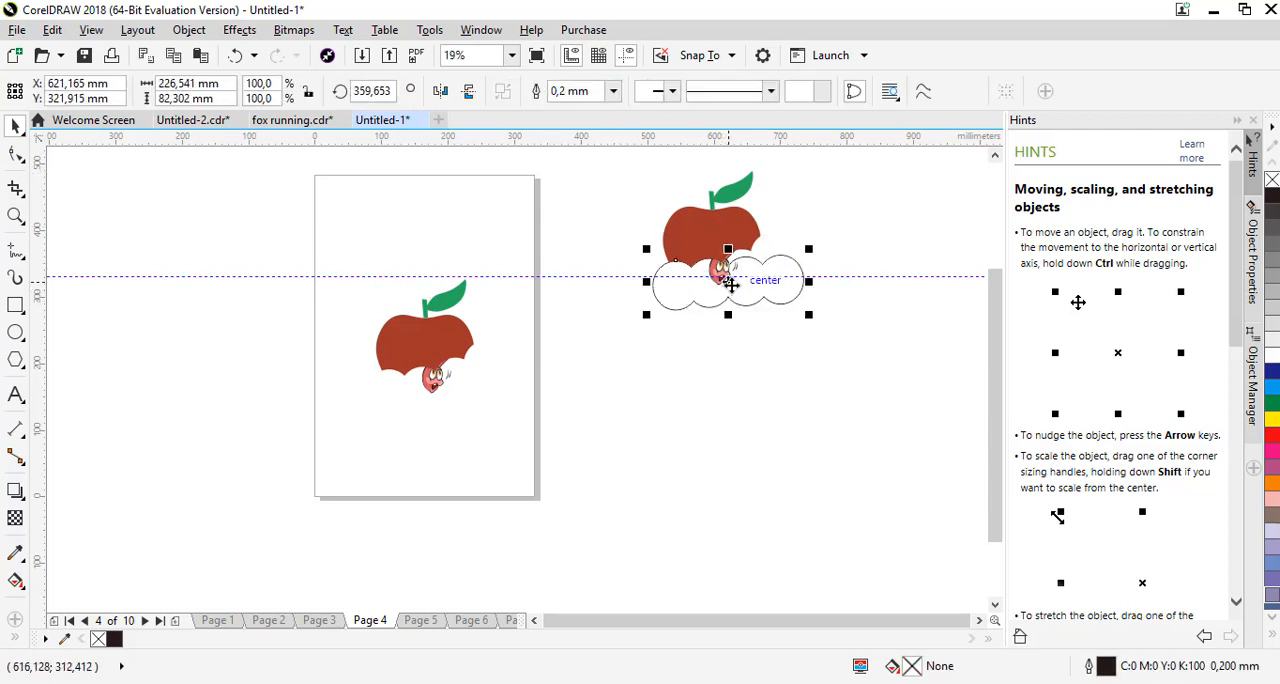
pyautogui.click(735, 279)
pyautogui.moveTo(813, 241); pyautogui.dragTo(823, 209)
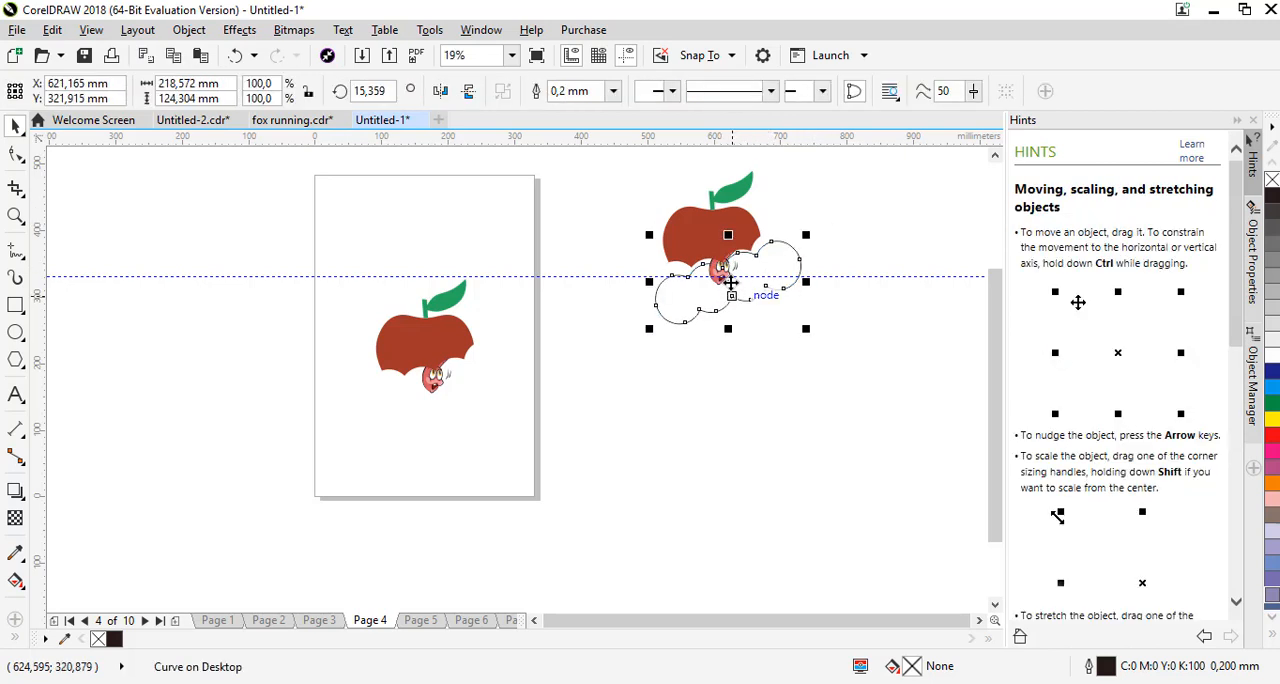
pyautogui.moveTo(729, 283); pyautogui.dragTo(709, 249)
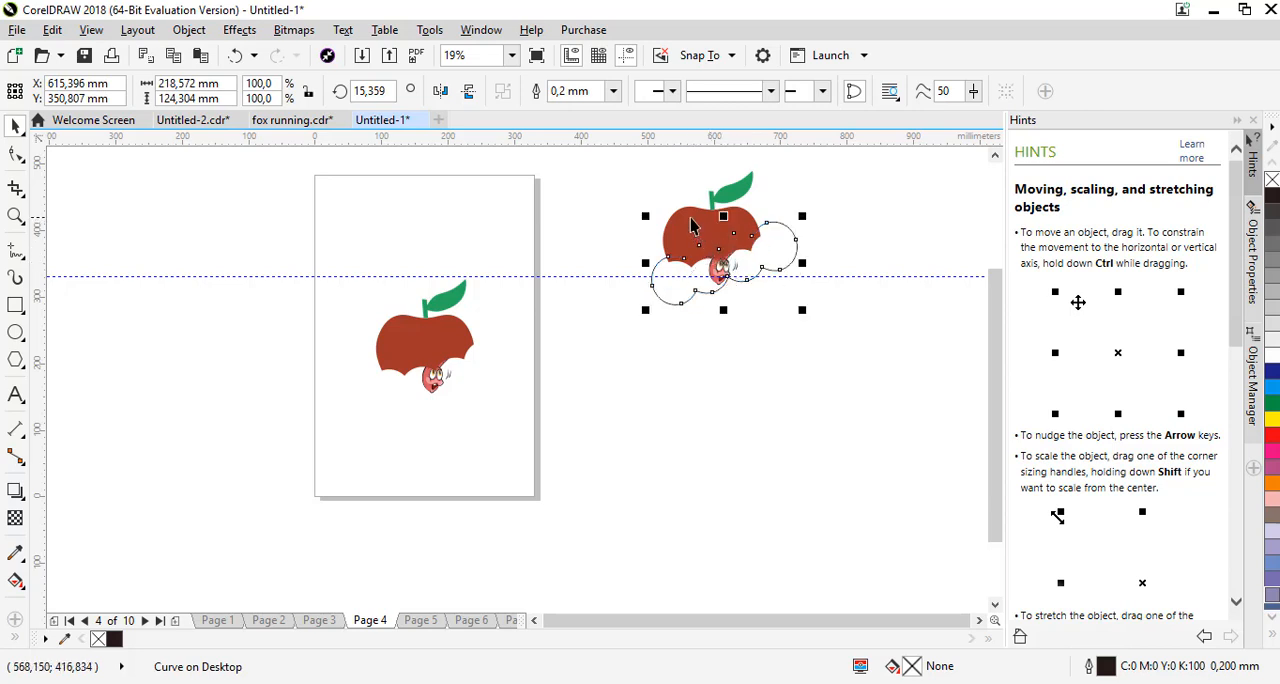
# Trim the apple with the repositioned bite shape to expose more of the worm
pyautogui.keyDown('shift'); pyautogui.click(691, 218); pyautogui.keyUp('shift')
pyautogui.click(563, 91)
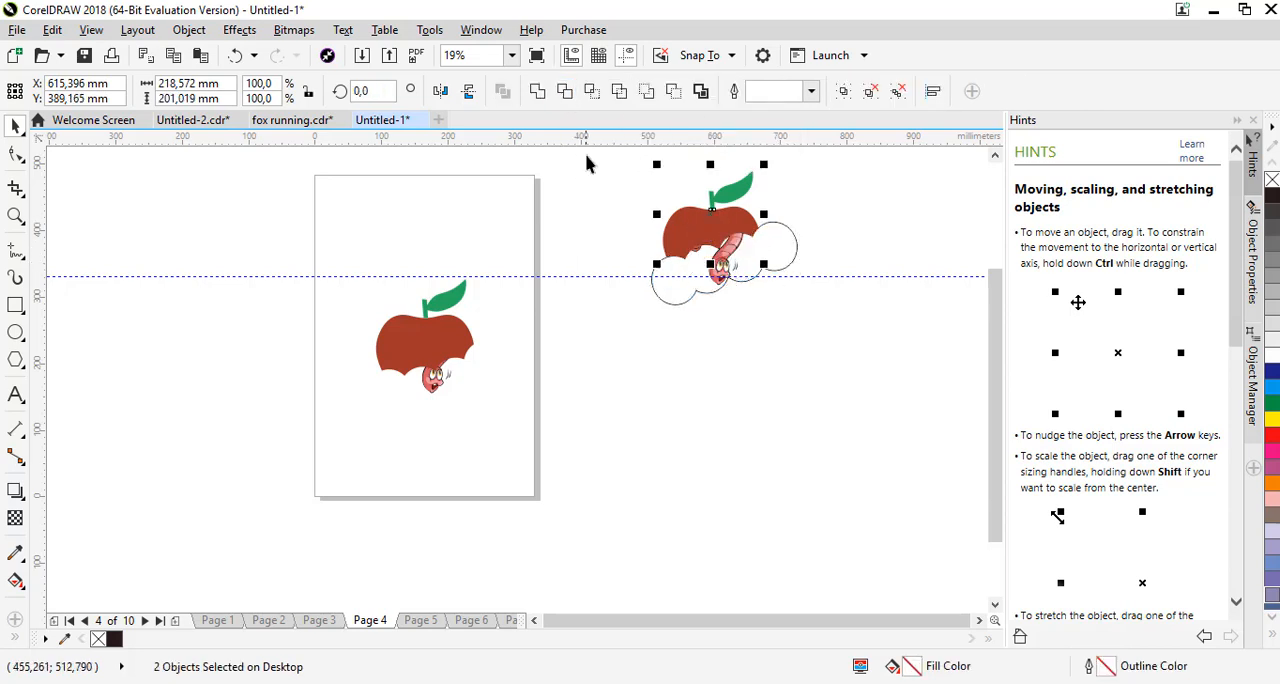
pyautogui.click(668, 193)
# Group the trimmed apple with the worm, duplicate the group and centre the copy on Page 5
pyautogui.moveTo(714, 234); pyautogui.dragTo(771, 295)
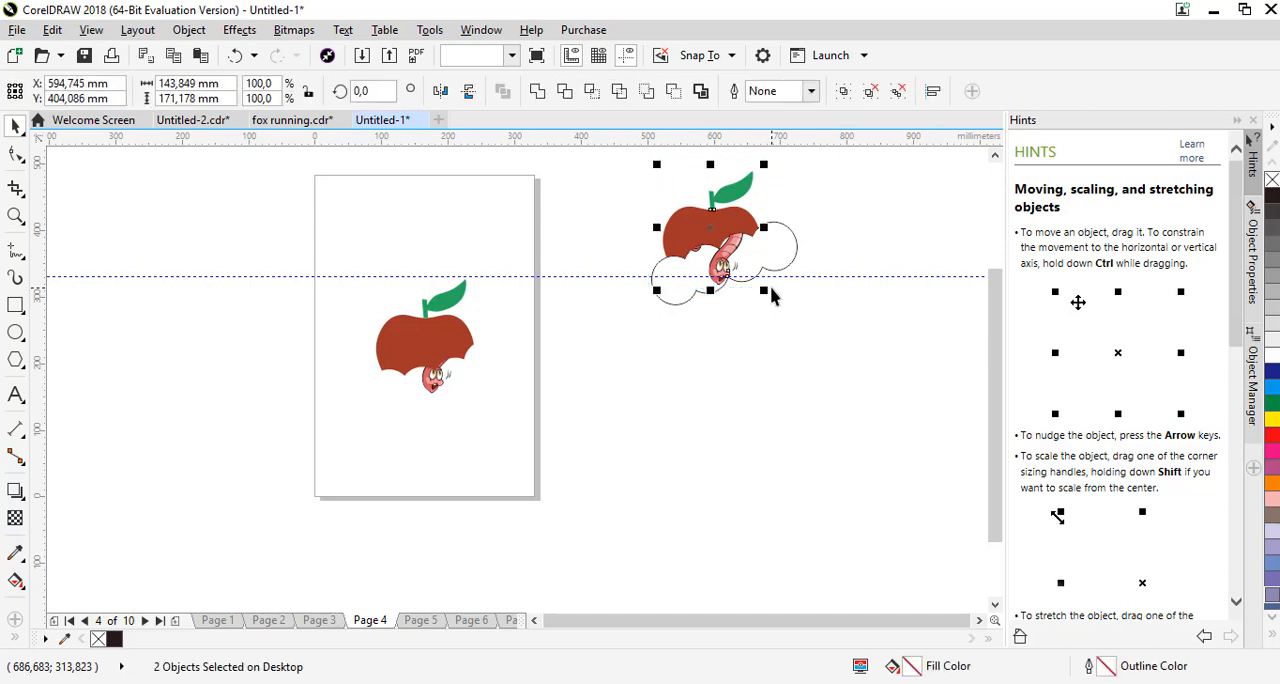
pyautogui.hotkey('ctrl', 'g')
pyautogui.hotkey('ctrl', 'd')
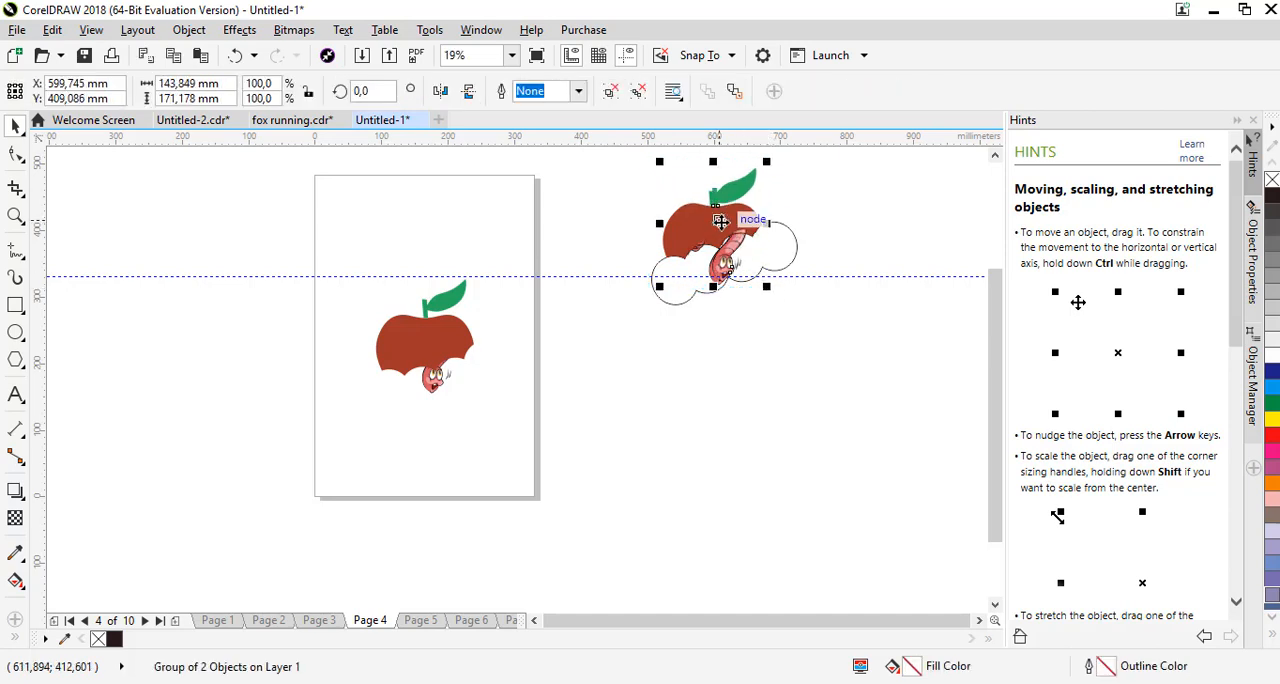
pyautogui.click(421, 620)
pyautogui.click(730, 240)
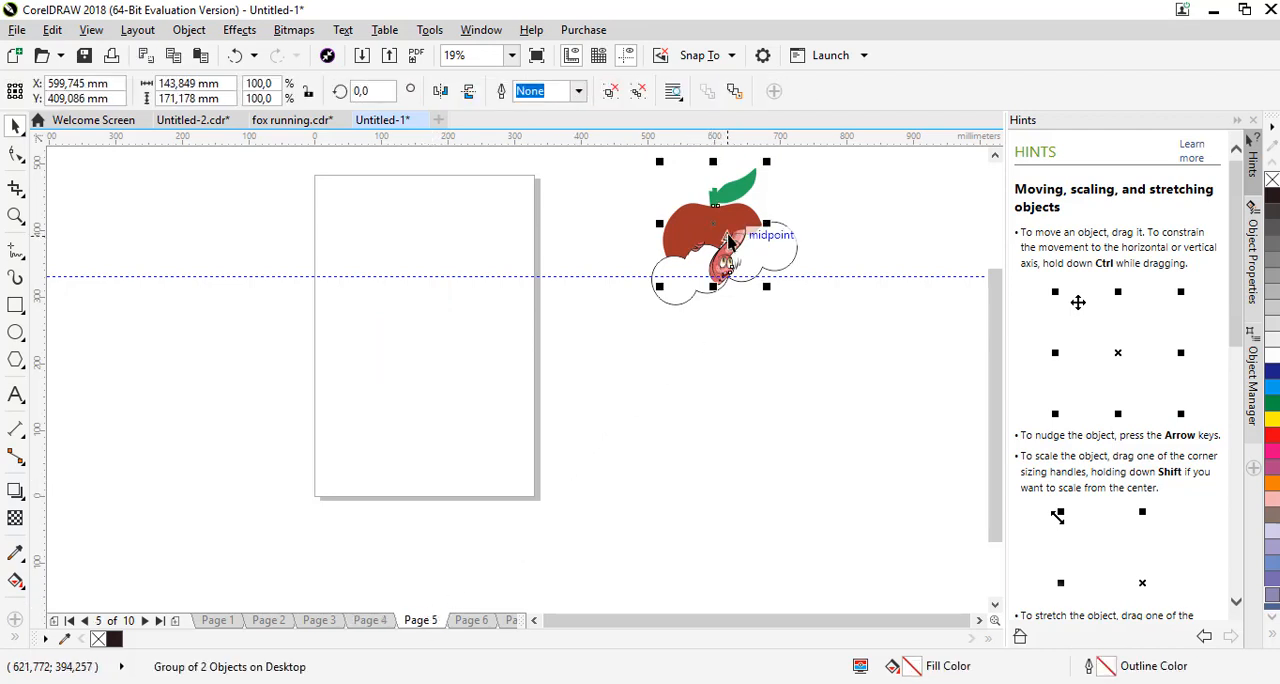
pyautogui.hotkey('ctrl', 'v')
pyautogui.click(760, 369)
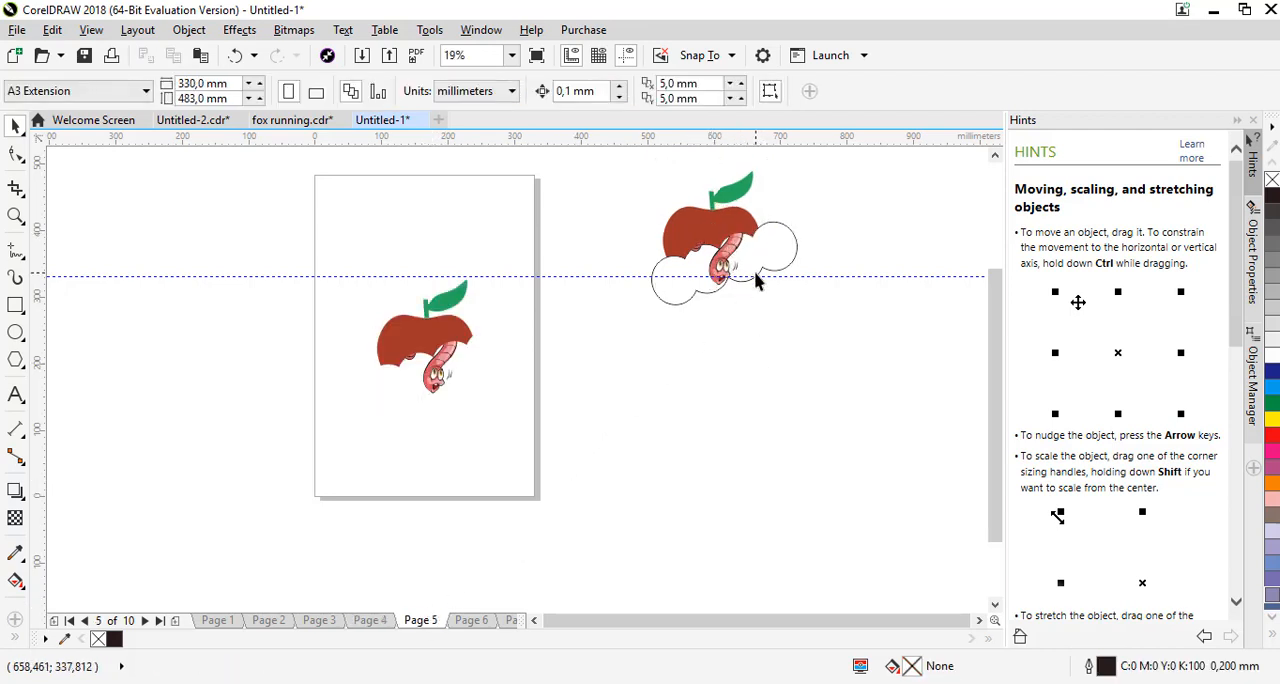
# Rotate the bite shape to about 333.57° and move it over the apple, to about X 579.44 mm, Y 356.16 mm
pyautogui.click(755, 272)
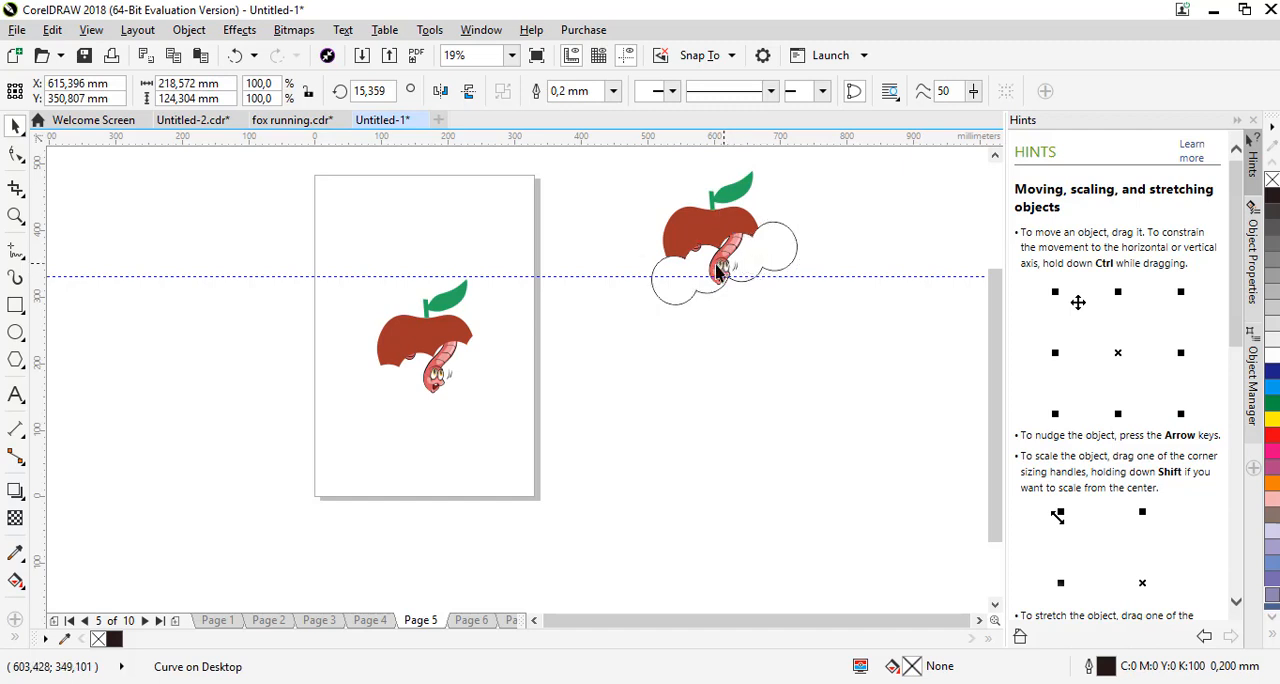
pyautogui.click(735, 262)
pyautogui.moveTo(800, 218); pyautogui.dragTo(800, 278)
pyautogui.click(777, 278)
pyautogui.click(745, 275)
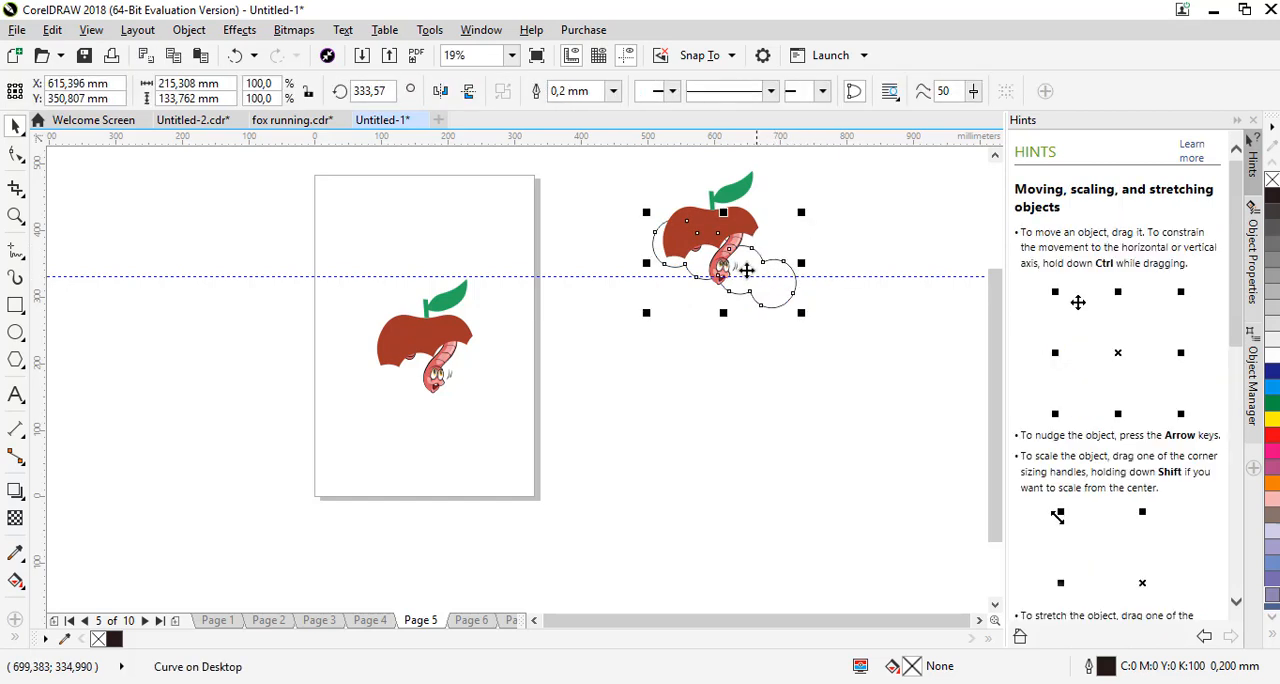
pyautogui.moveTo(720, 267)
pyautogui.mouseDown()
pyautogui.moveTo(691, 255)
pyautogui.moveTo(703, 268)
pyautogui.mouseUp()
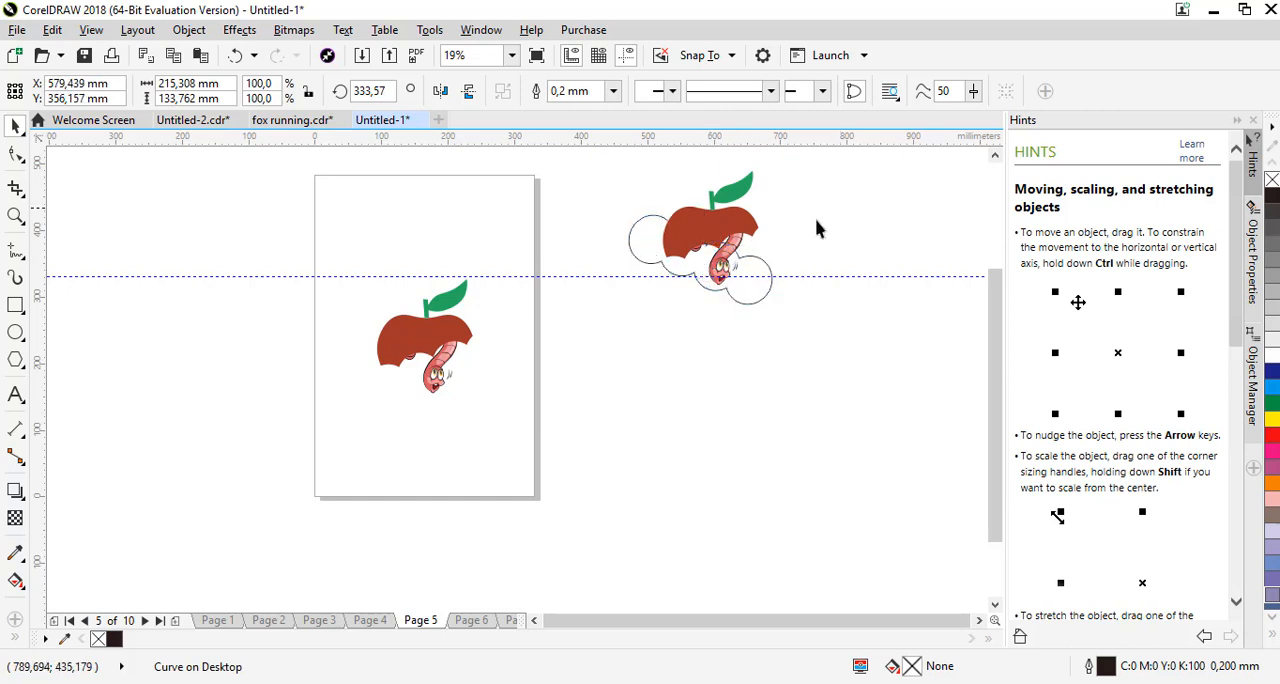
# Try to trim the still-grouped apple and worm with the bite shape
pyautogui.keyDown('shift'); pyautogui.click(740, 218); pyautogui.keyUp('shift')
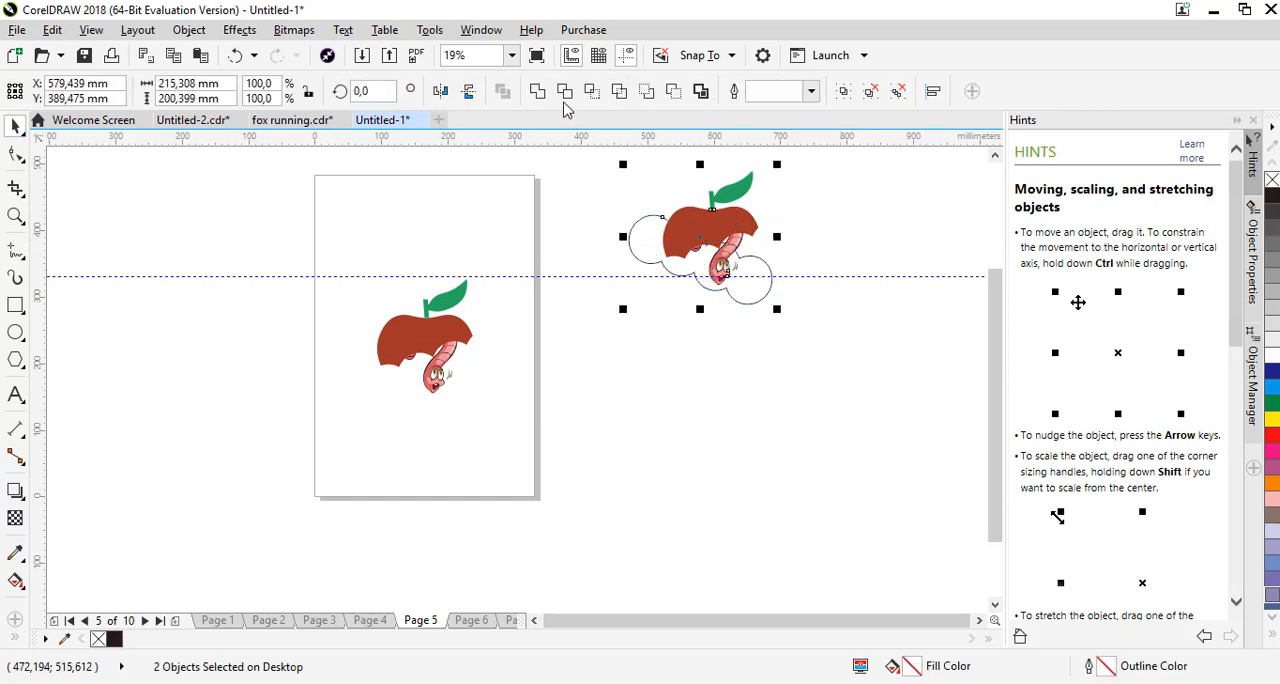
pyautogui.click(564, 91)
pyautogui.click(597, 180)
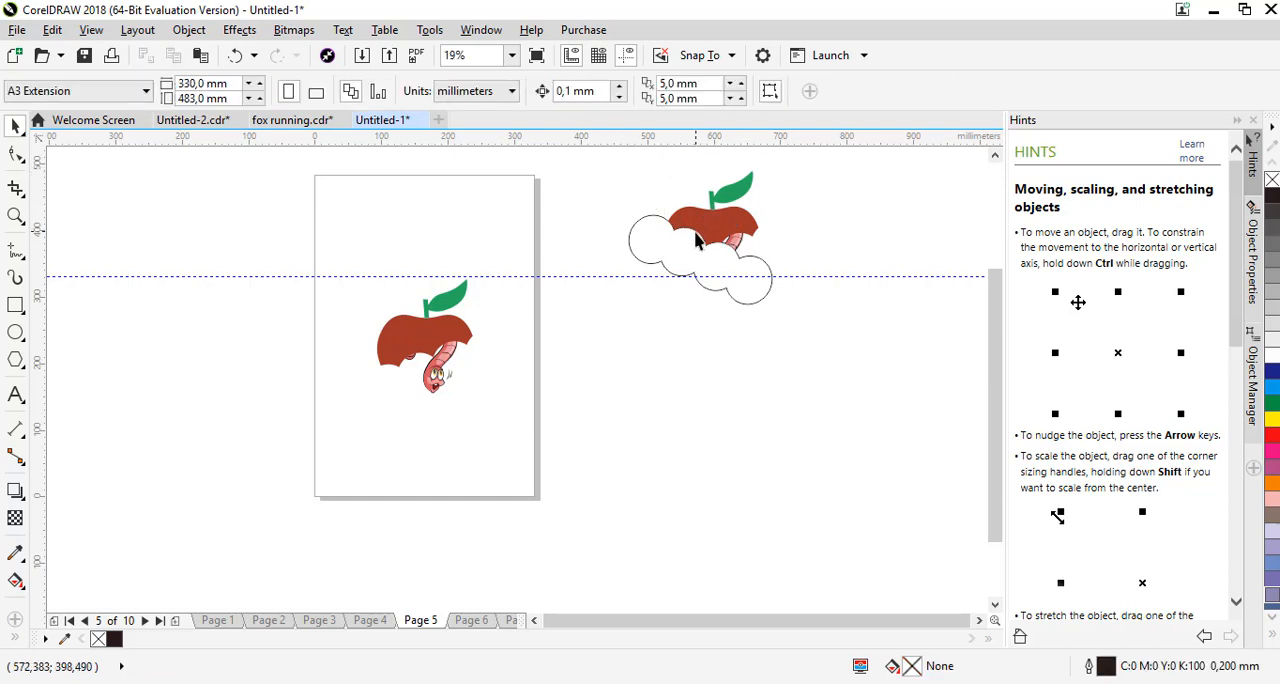
pyautogui.hotkey('ctrl', 'z')
# Ungroup the original apple and worm, and trim only the apple with the bite shape
pyautogui.click(866, 209)
pyautogui.click(721, 223)
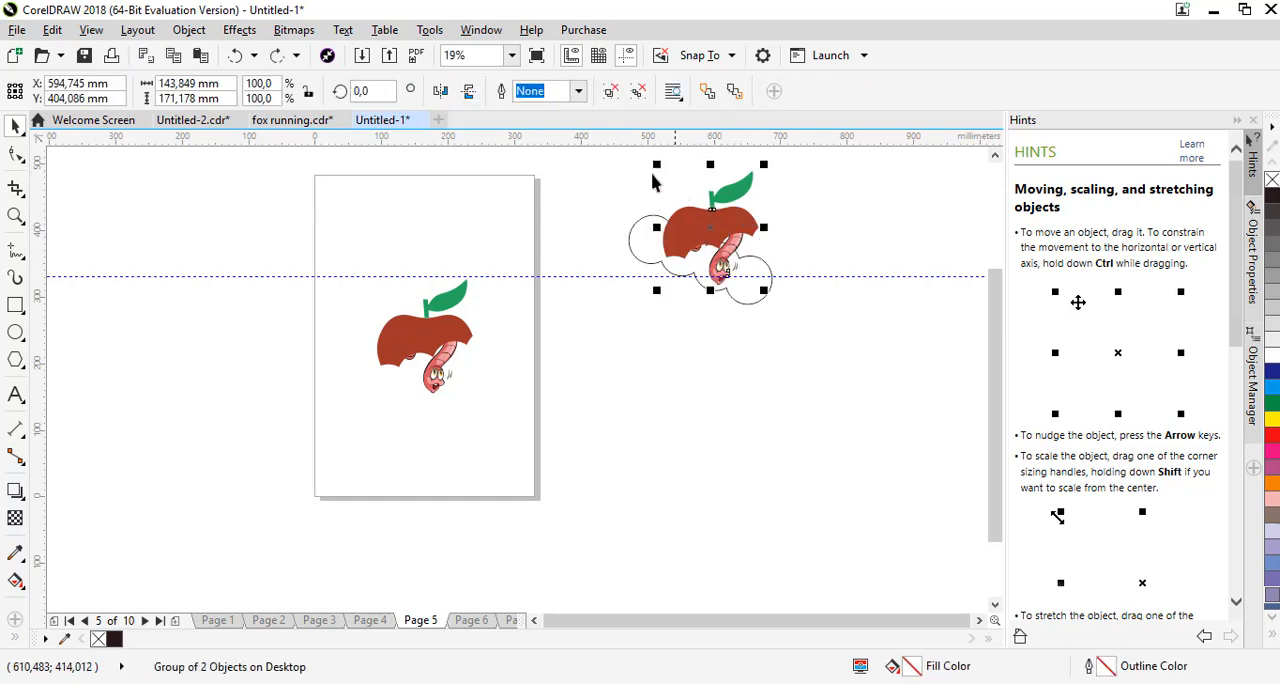
pyautogui.click(617, 171)
pyautogui.click(683, 217)
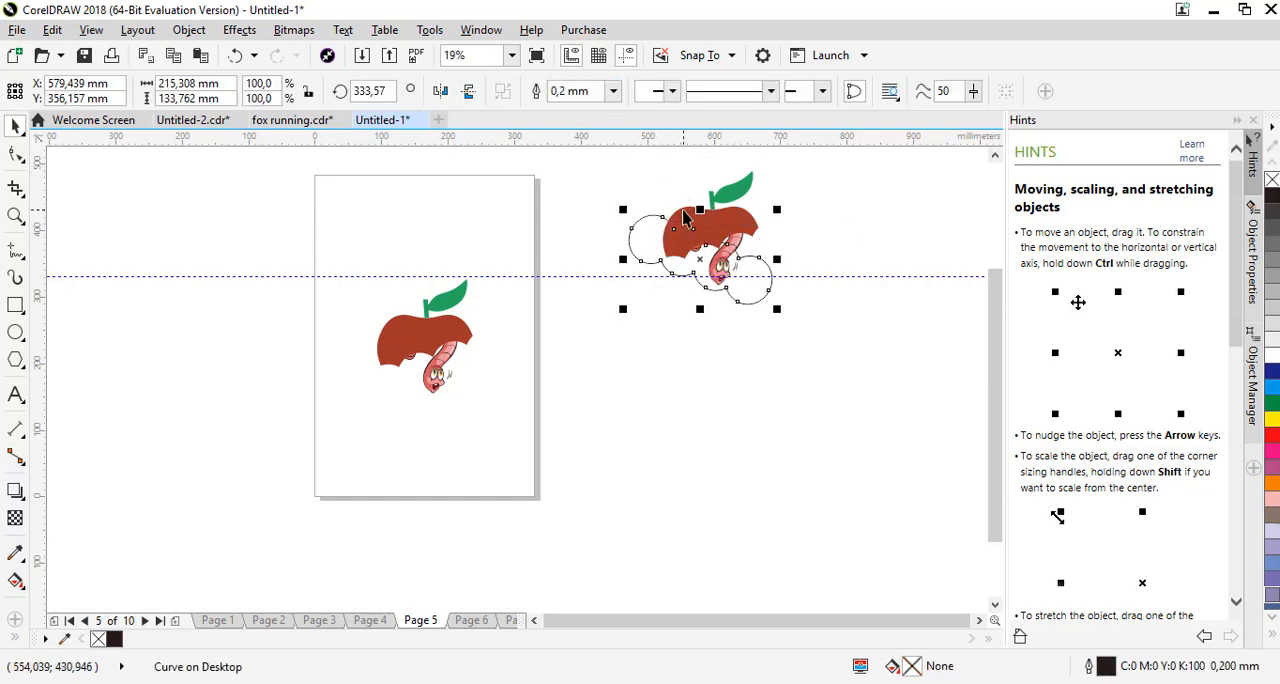
pyautogui.keyDown('shift'); pyautogui.click(683, 217); pyautogui.keyUp('shift')
pyautogui.click(563, 93)
pyautogui.click(688, 258)
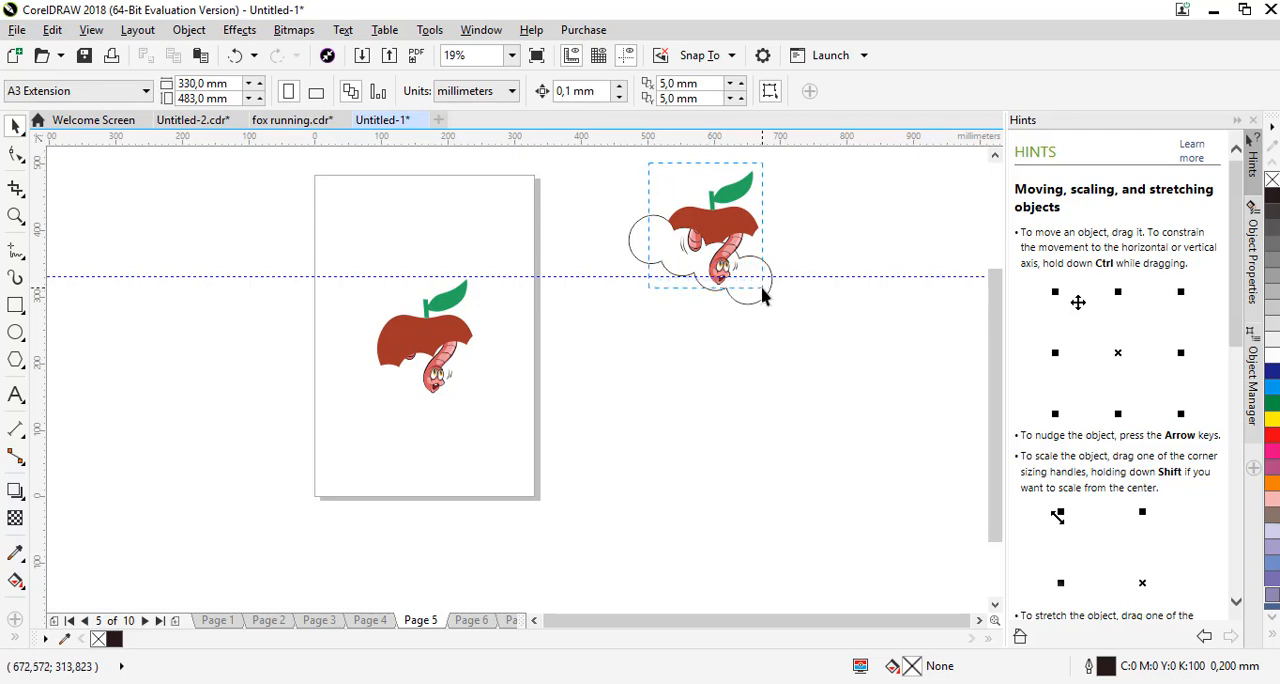
# Group the newly trimmed apple with the worm, duplicate the group and centre the copy on Page 6
pyautogui.moveTo(648, 163); pyautogui.dragTo(760, 291)
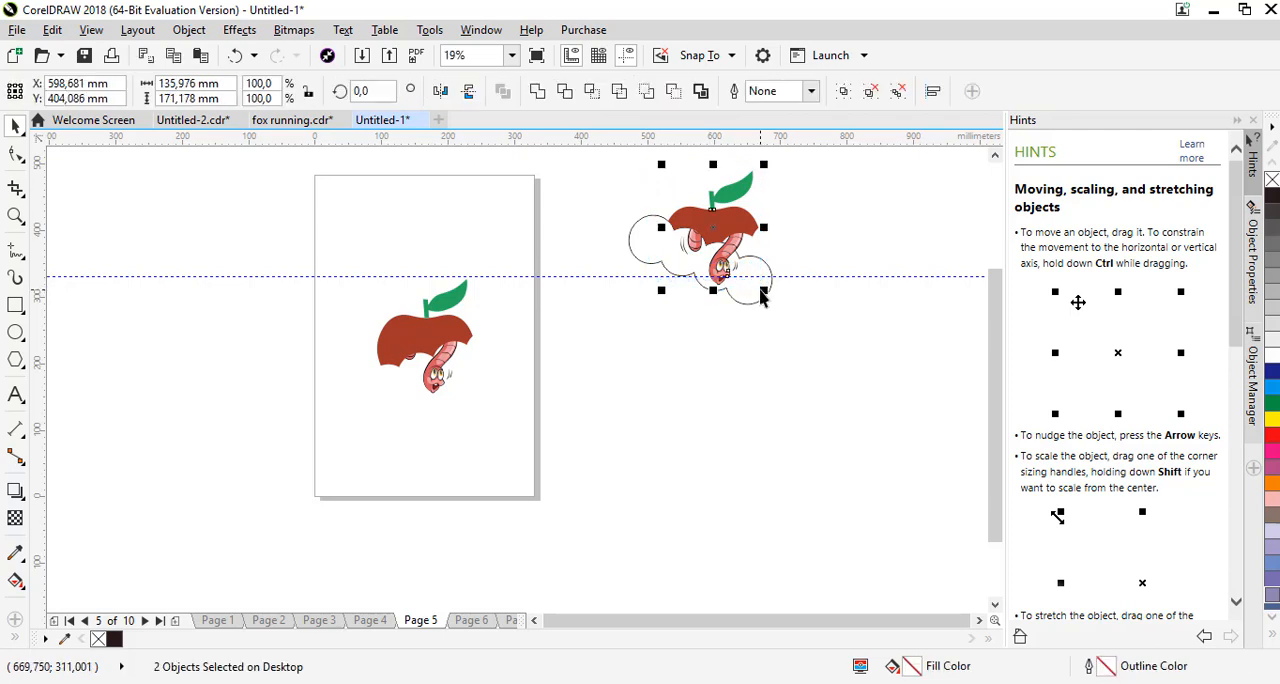
pyautogui.hotkey('ctrl', 'g')
pyautogui.hotkey('ctrl', 'd')
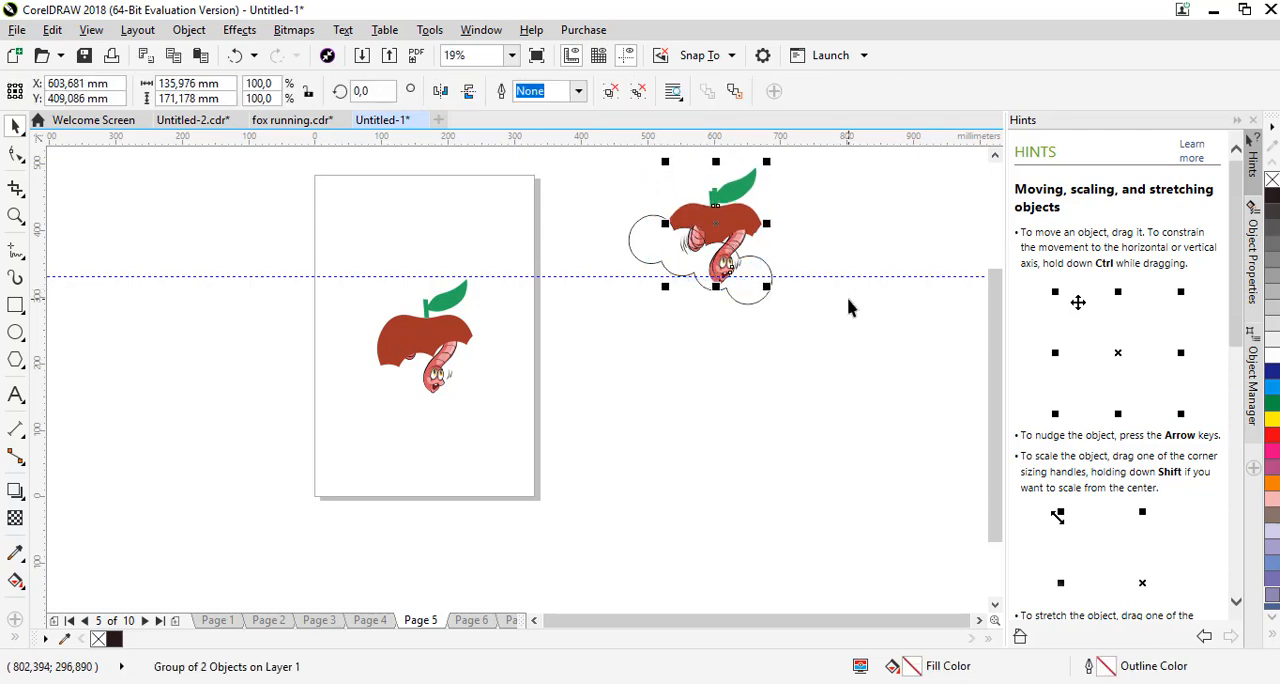
pyautogui.click(783, 378)
pyautogui.click(475, 620)
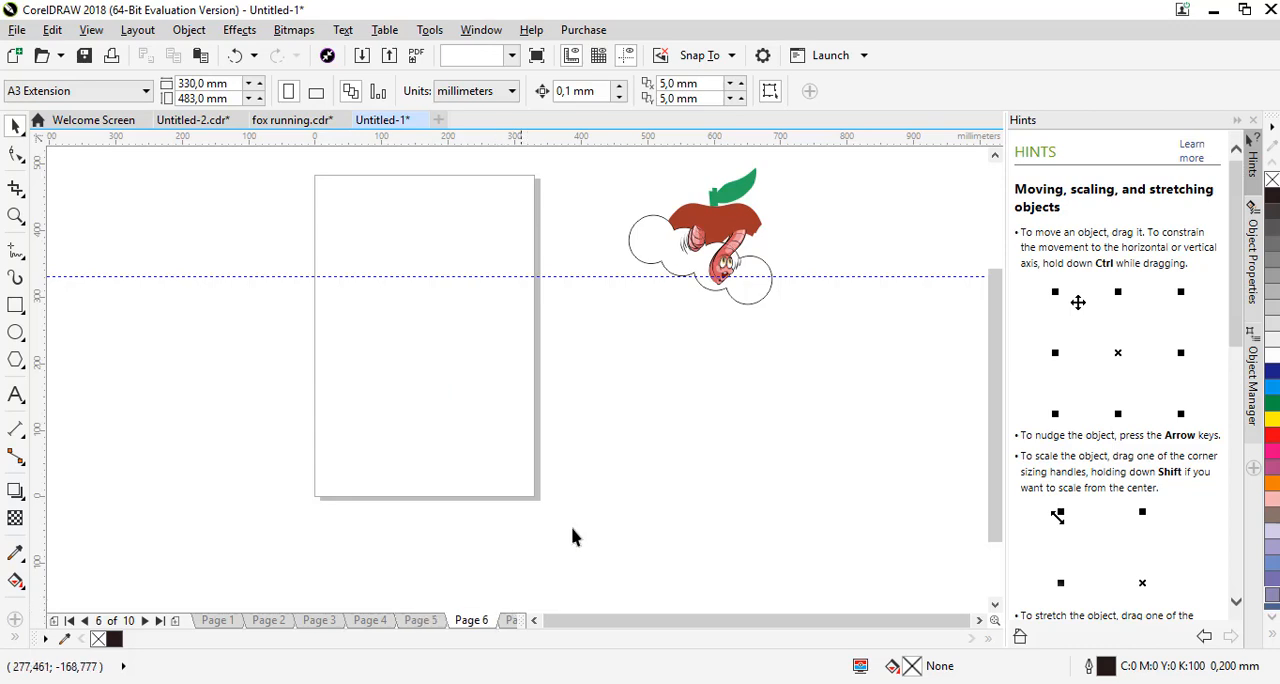
pyautogui.click(741, 219)
pyautogui.press('p')
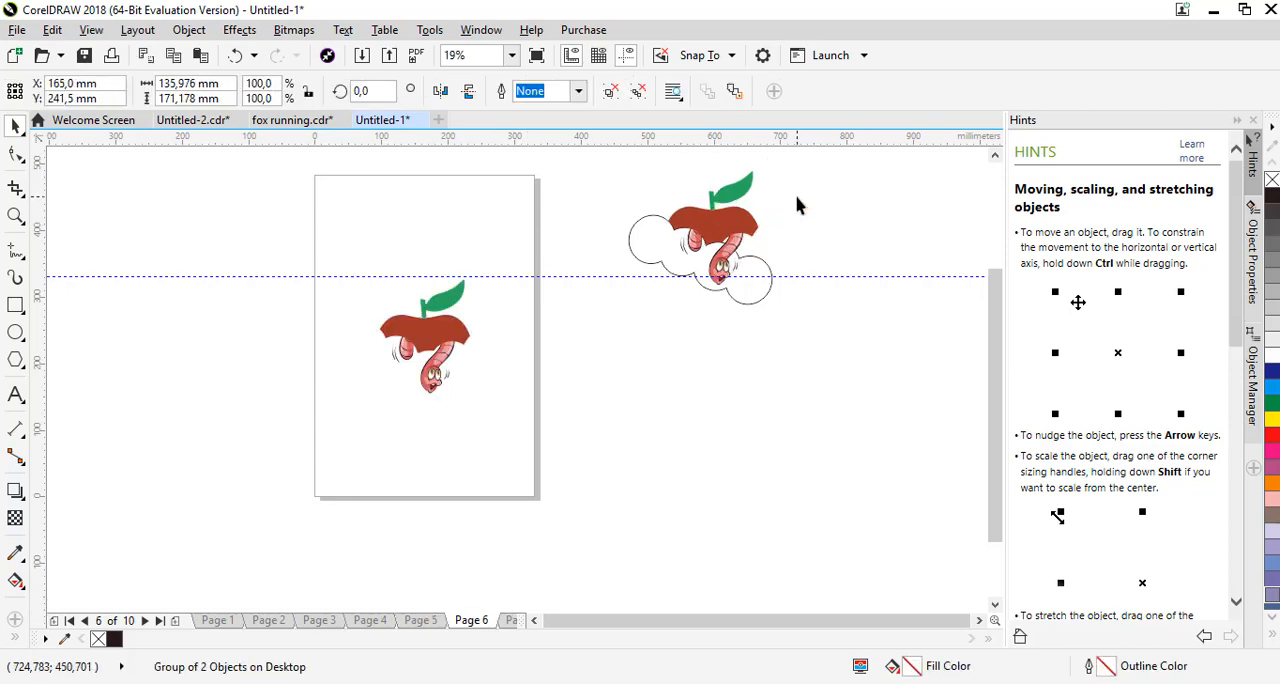
pyautogui.click(797, 205)
# Rotate the bite shape to about 344.62° and move it up over the apple, to about X 598.39 mm, Y 386.71 mm
pyautogui.click(752, 282)
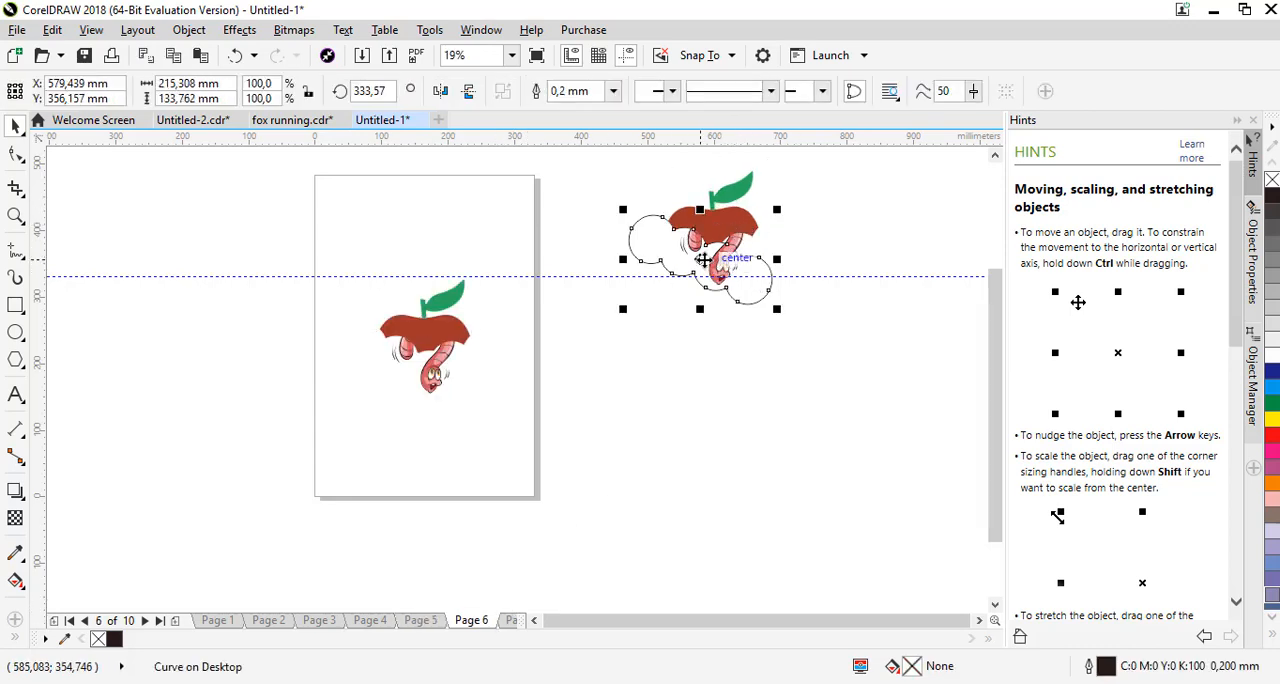
pyautogui.click(704, 260)
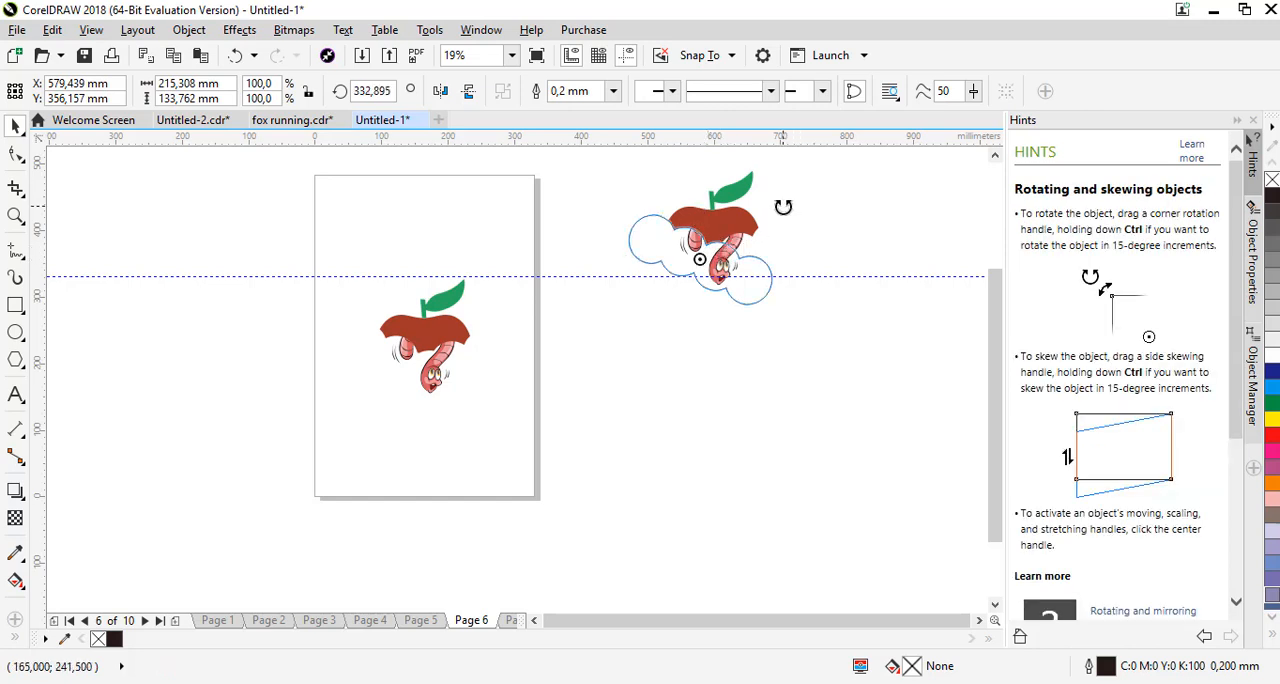
pyautogui.moveTo(783, 207); pyautogui.dragTo(786, 177)
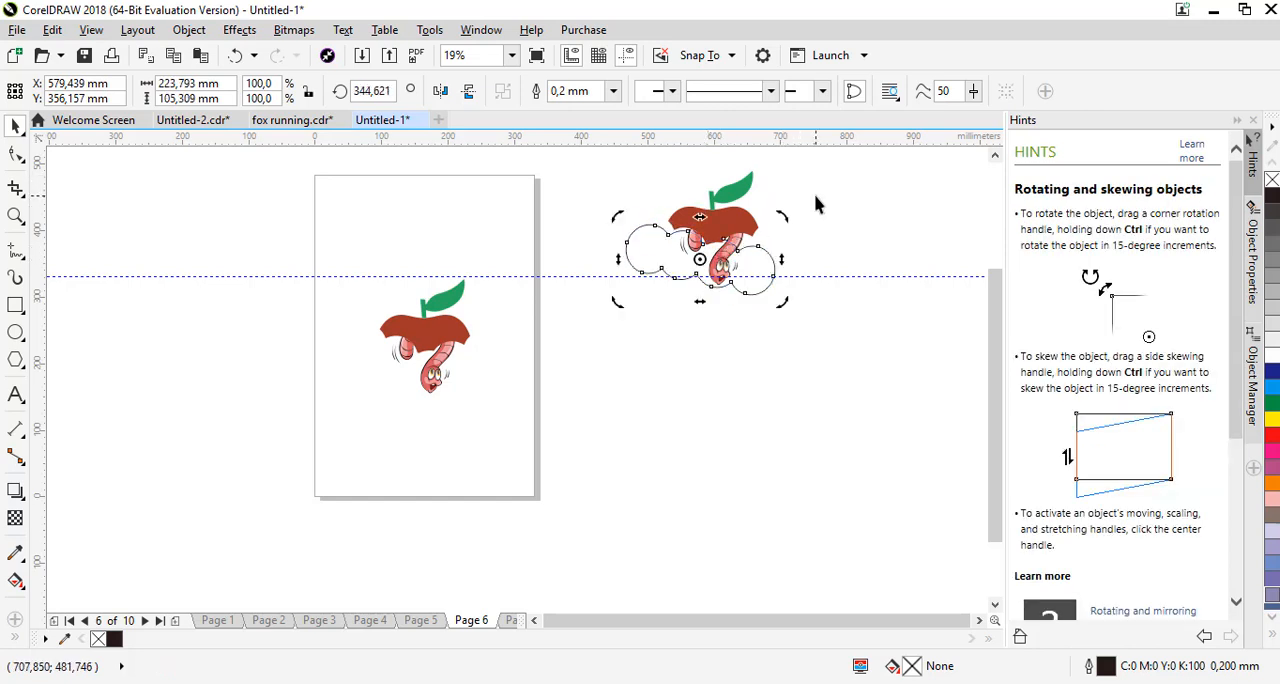
pyautogui.click(815, 204)
pyautogui.moveTo(707, 268); pyautogui.dragTo(728, 233)
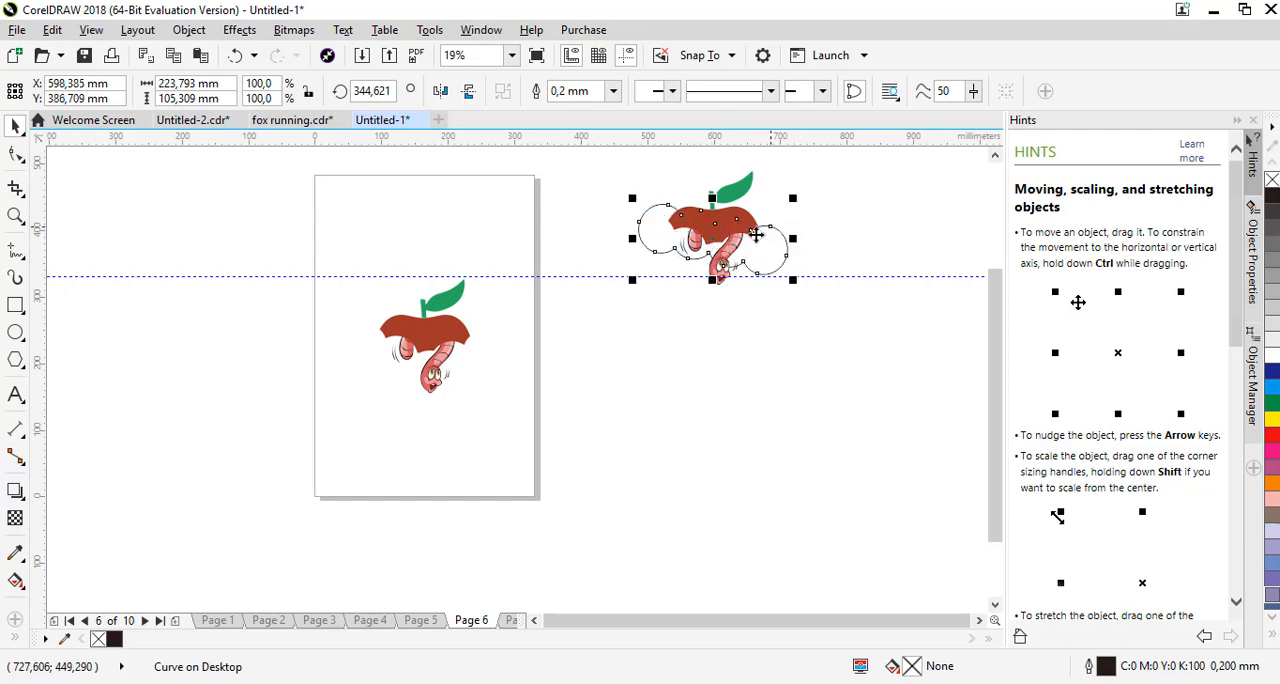
# Try to trim the apple and worm group with the repositioned bite shape
pyautogui.keyDown('shift'); pyautogui.click(739, 187); pyautogui.keyUp('shift')
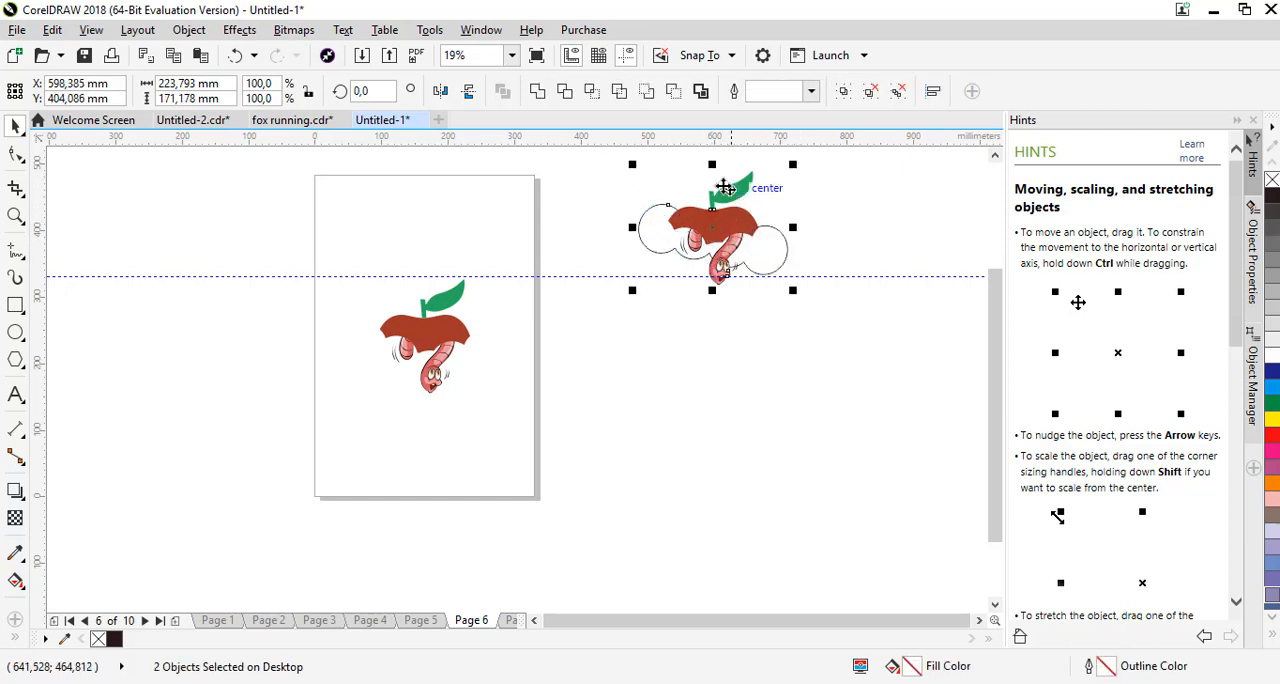
pyautogui.click(566, 92)
pyautogui.click(597, 171)
pyautogui.hotkey('ctrl', 'z')
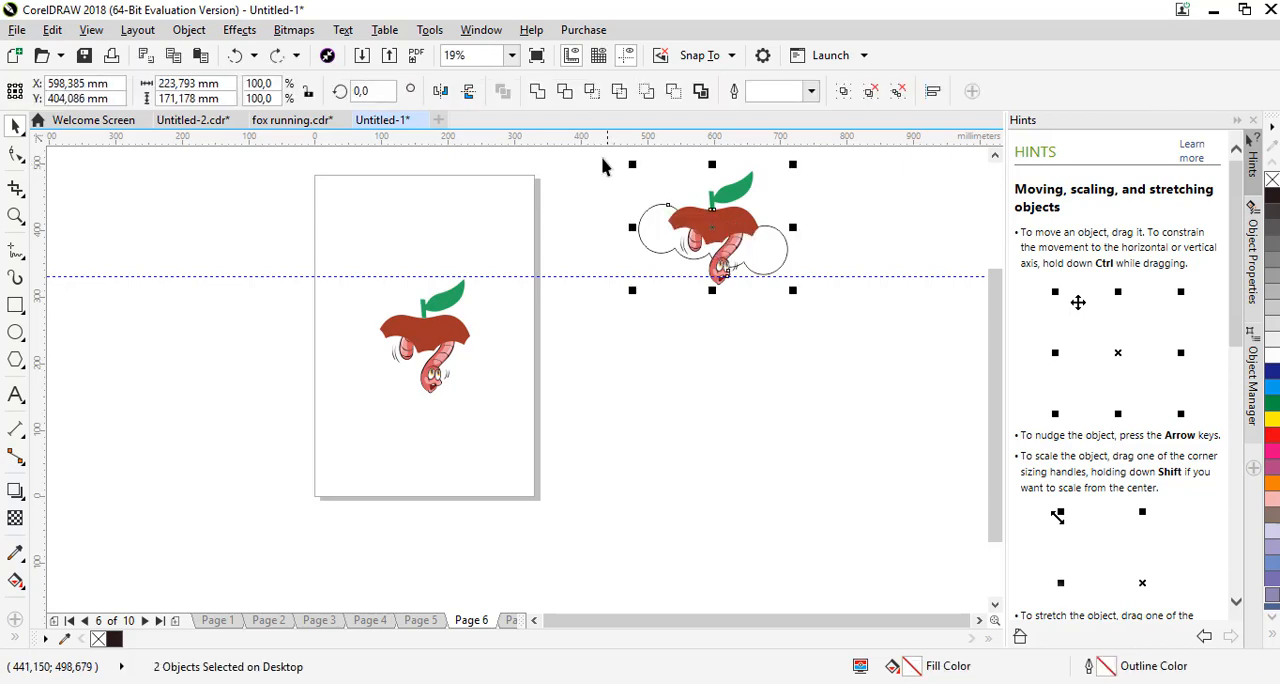
# Ungroup the original apple and worm, and trim the apple down to a thin top strip with the bite shape
pyautogui.click(848, 200)
pyautogui.click(745, 192)
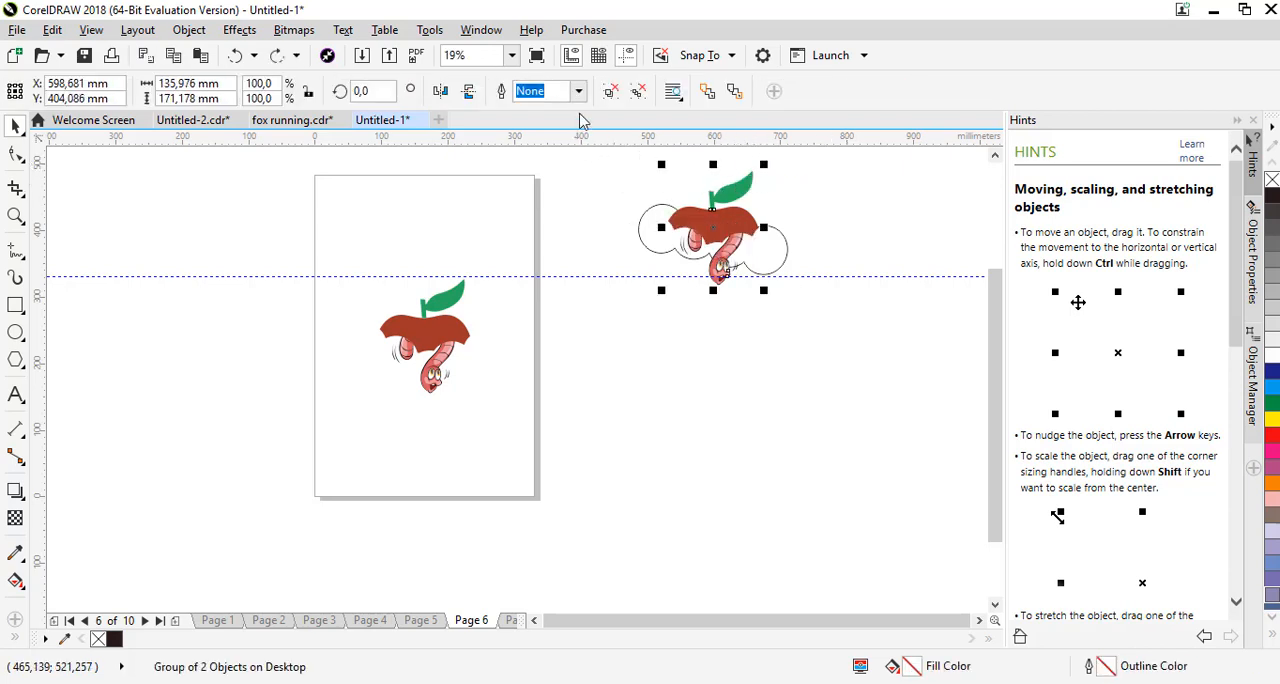
pyautogui.click(663, 211)
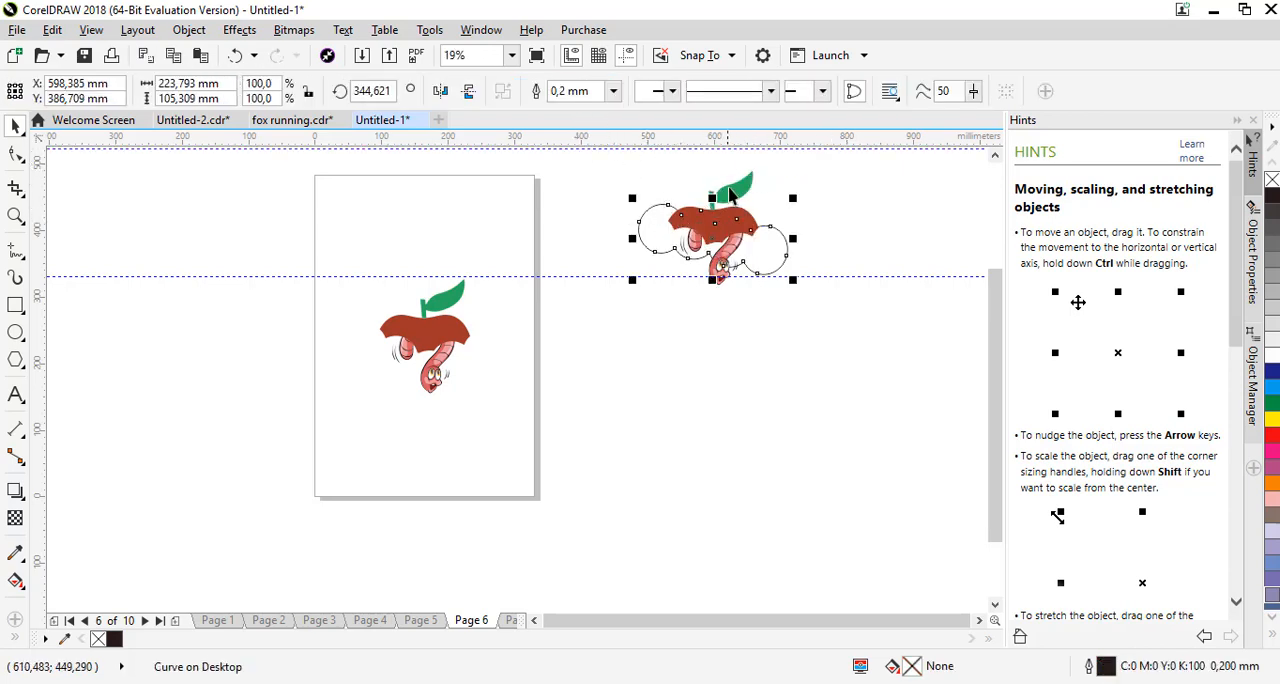
pyautogui.keyDown('shift'); pyautogui.click(731, 188); pyautogui.keyUp('shift')
pyautogui.click(564, 92)
pyautogui.click(666, 216)
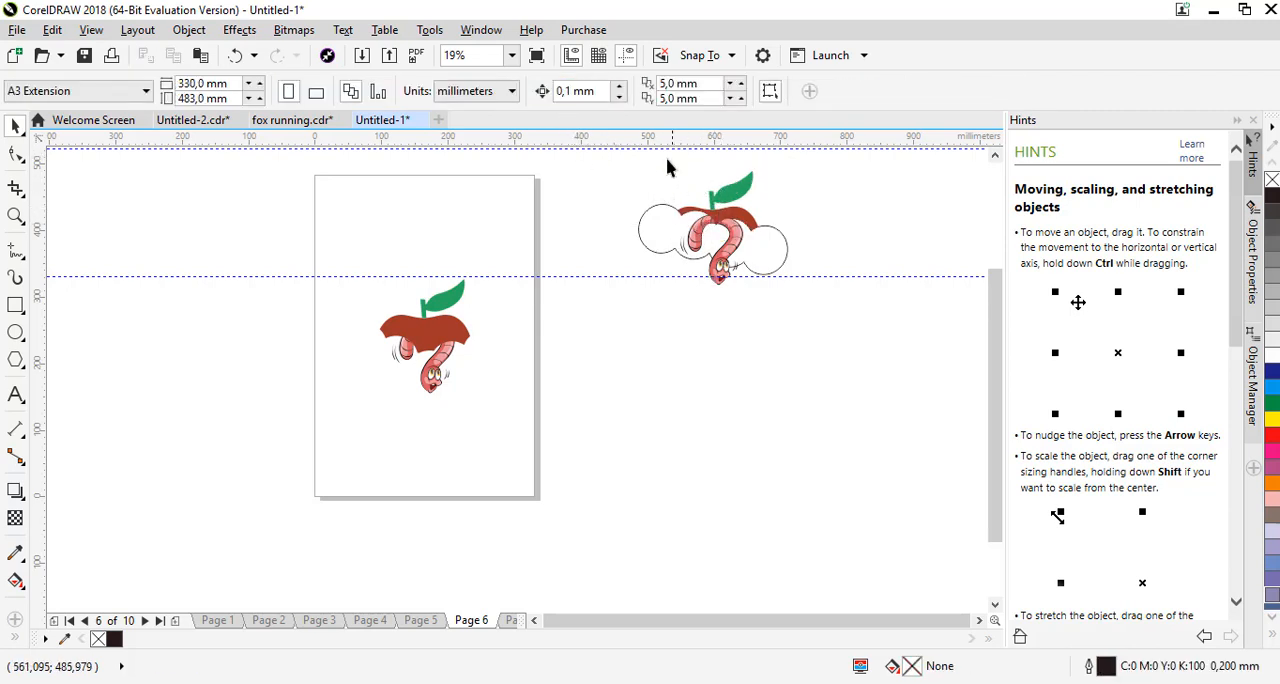
# Group the thin apple strip with the worm, duplicate the group and centre the copy on Page 7
pyautogui.moveTo(764, 308); pyautogui.dragTo(764, 308)
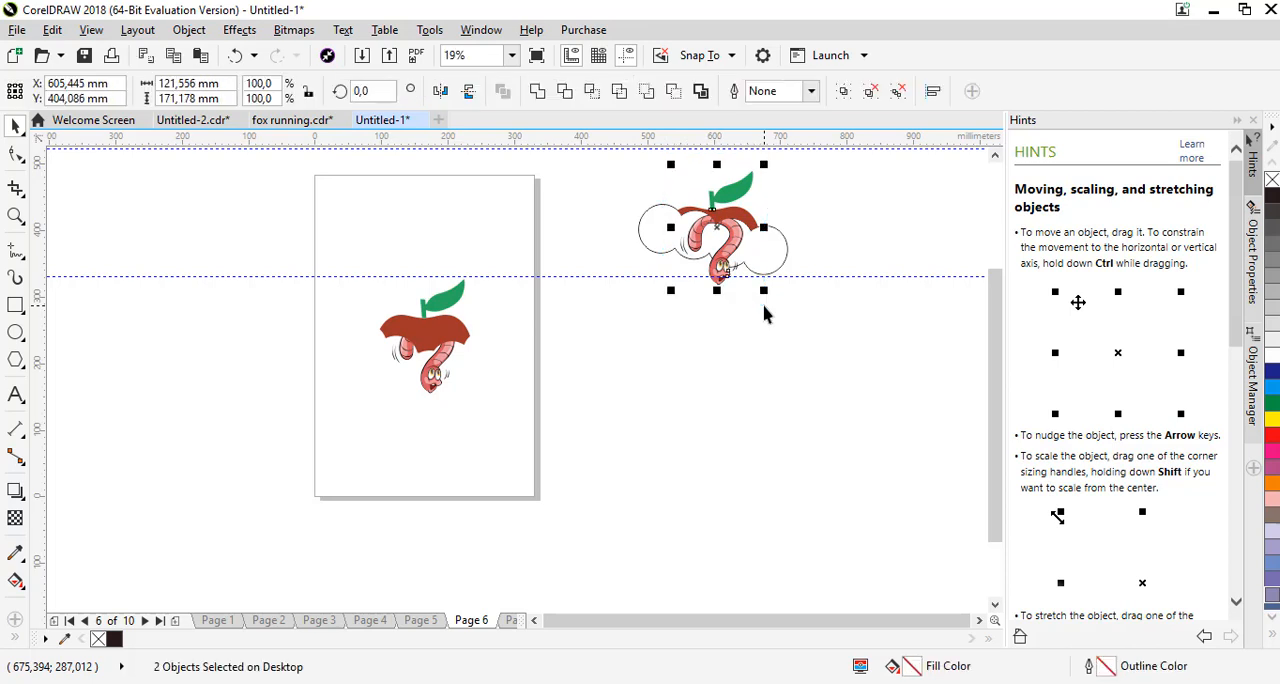
pyautogui.hotkey('ctrl', 'g')
pyautogui.press('Up')
pyautogui.press('Right')
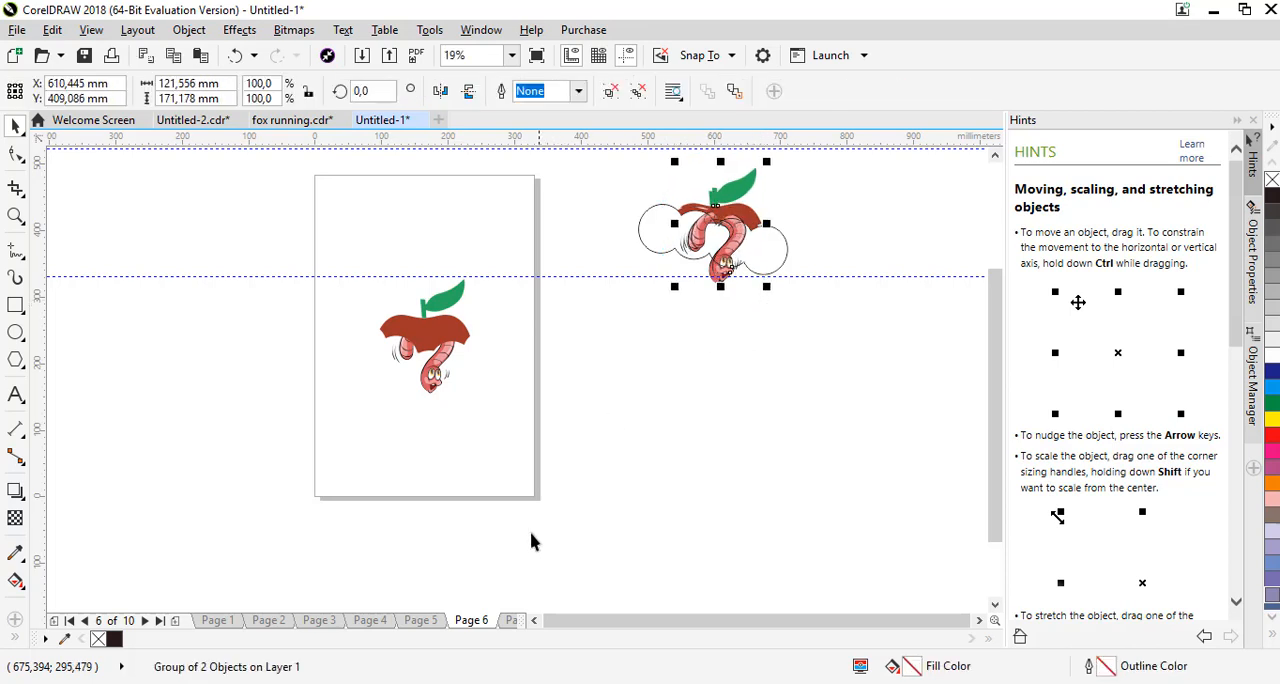
pyautogui.click(511, 620)
pyautogui.click(730, 213)
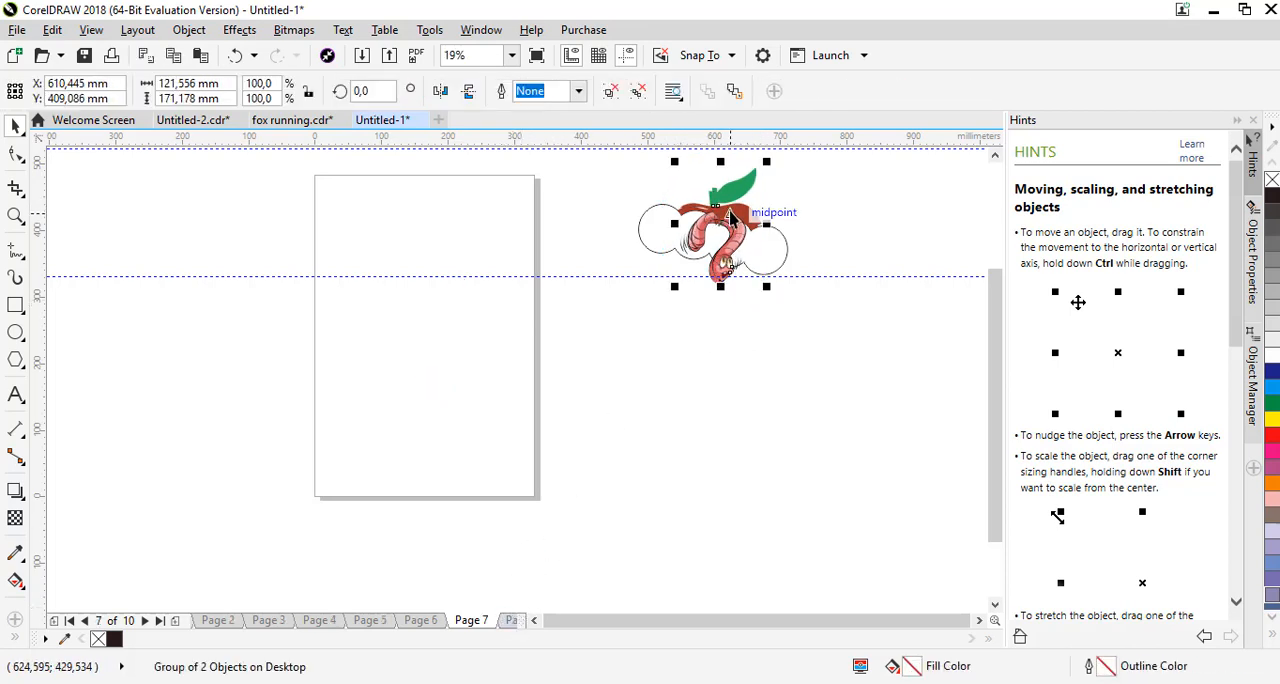
pyautogui.press('p')
pyautogui.click(829, 209)
# Delete the bite shape and ungroup the original apple strip and worm beside the page
pyautogui.click(753, 245)
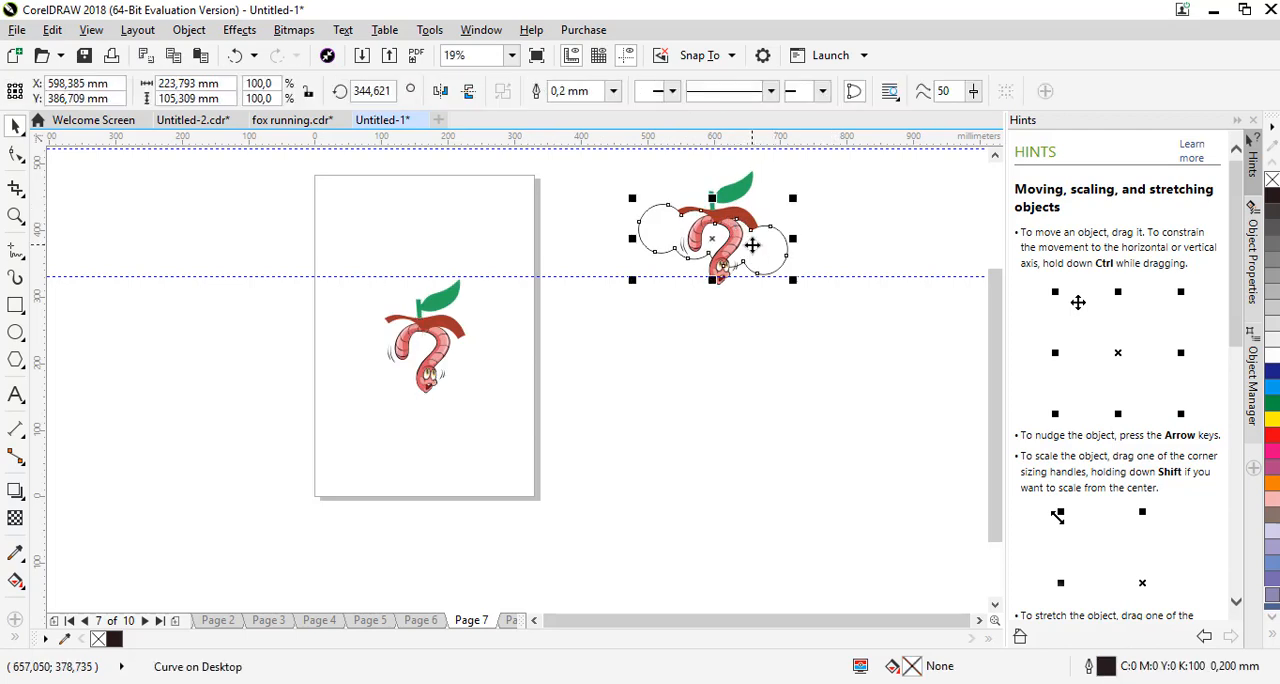
pyautogui.press('Delete')
pyautogui.click(712, 232)
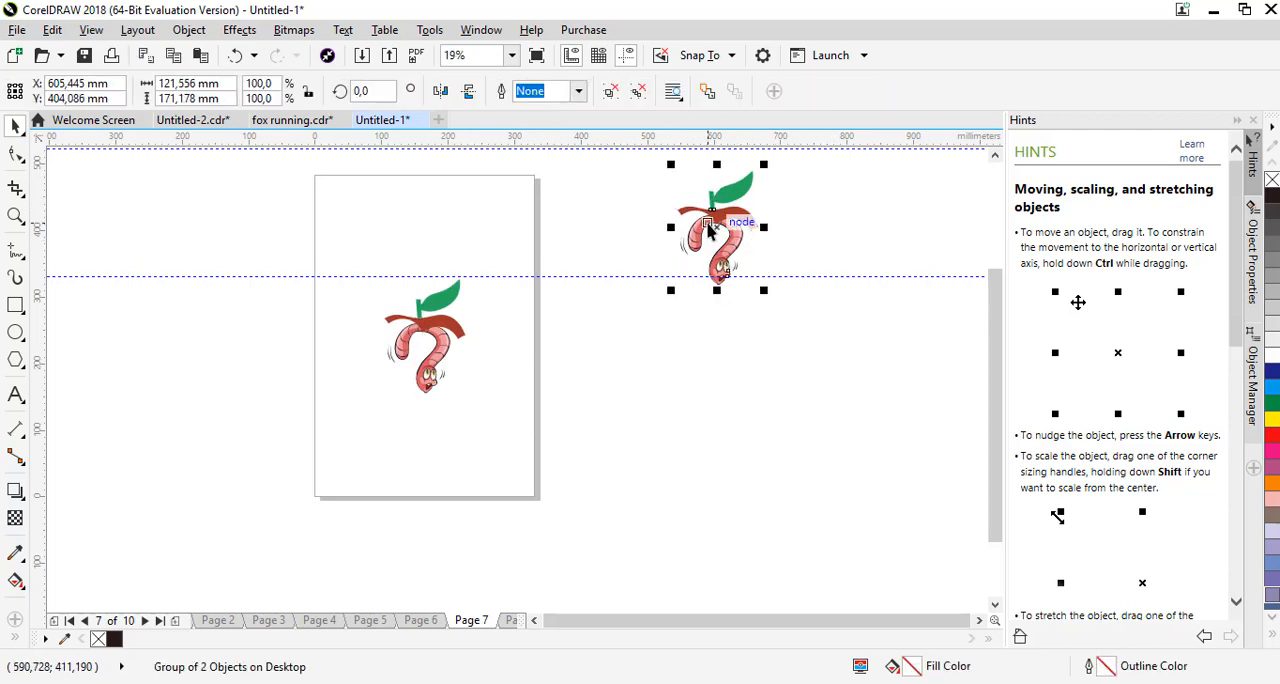
pyautogui.click(610, 92)
pyautogui.click(729, 243)
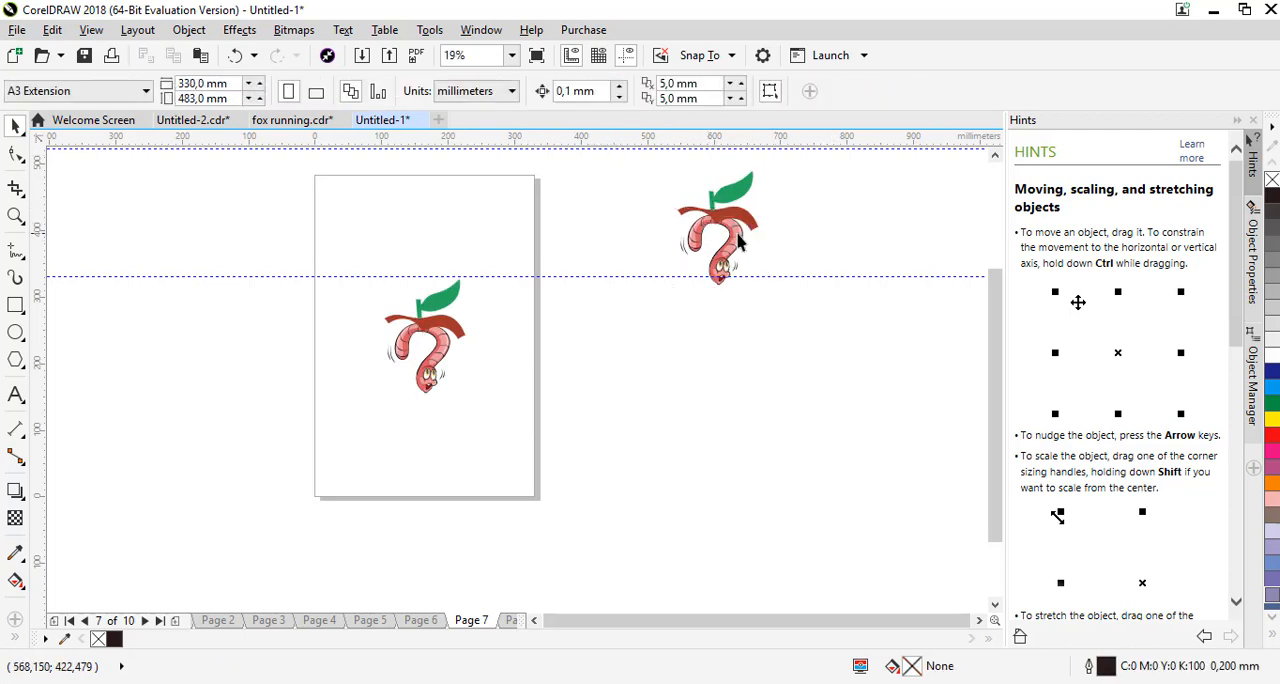
# Ungroup the leaf from the red apple strip and delete the strip, keeping the leaf and worm
pyautogui.click(712, 212)
pyautogui.click(612, 92)
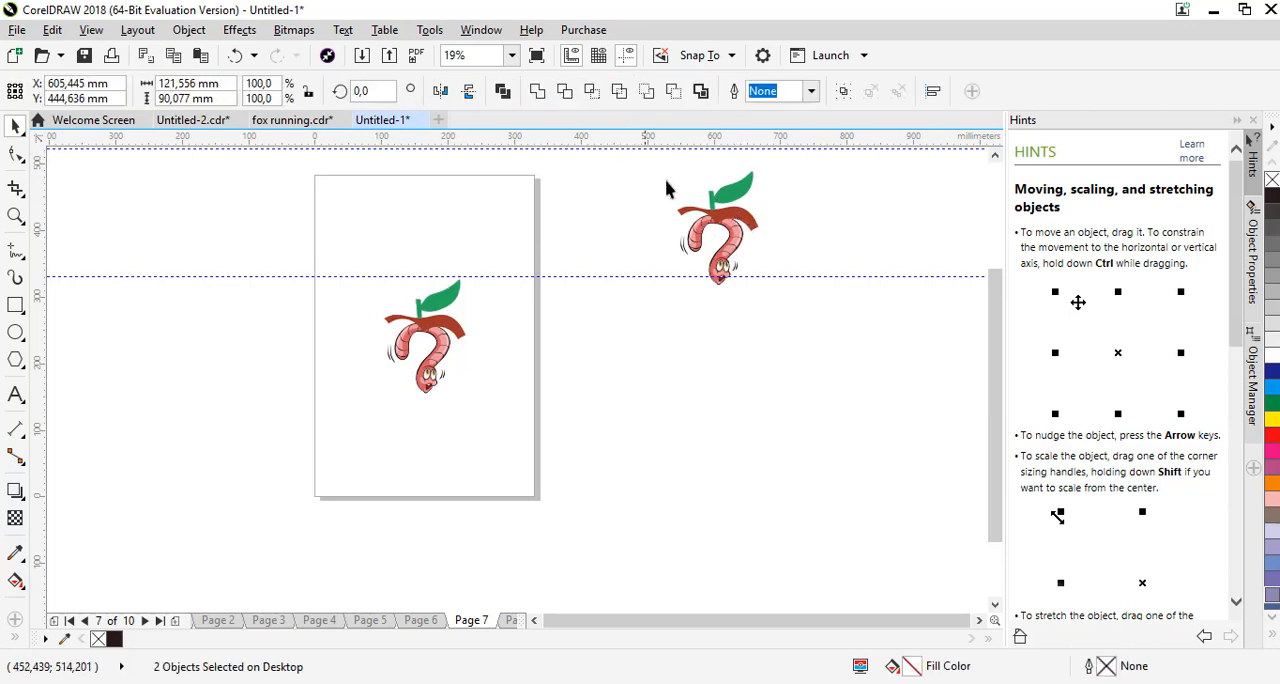
pyautogui.click(667, 184)
pyautogui.click(740, 217)
pyautogui.press('Delete')
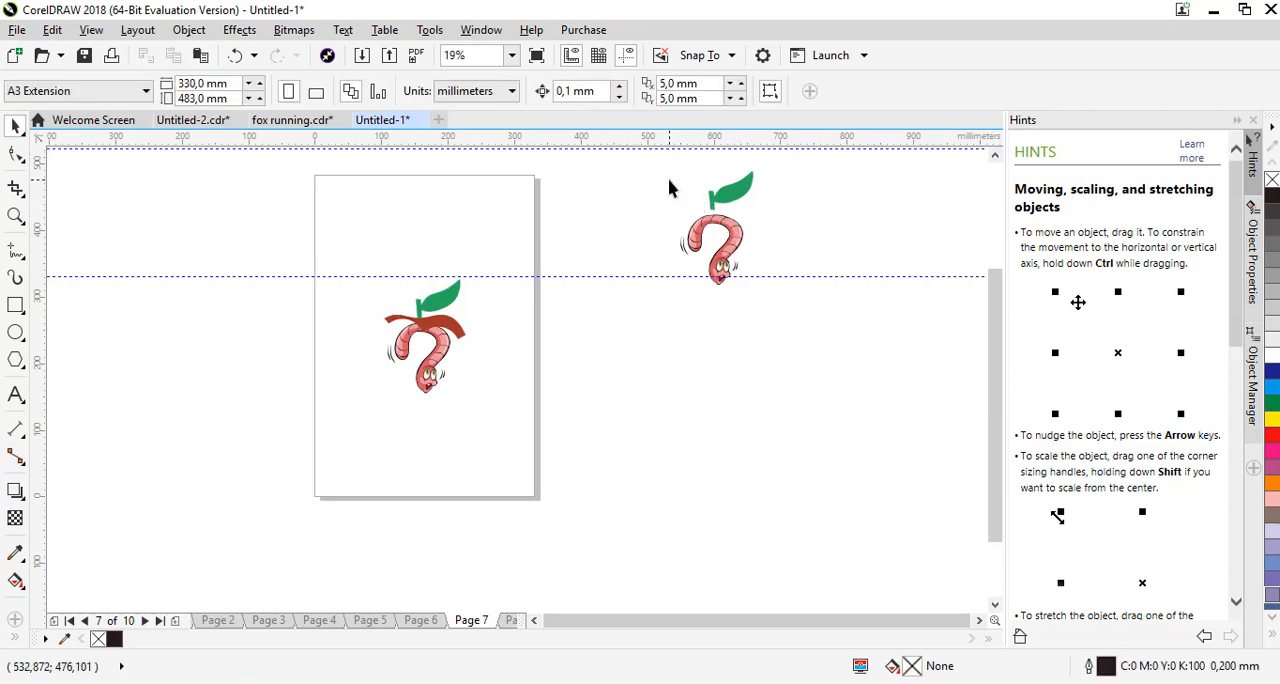
# Group the leaf and the worm beside the page into one object
pyautogui.moveTo(626, 140); pyautogui.dragTo(757, 275)
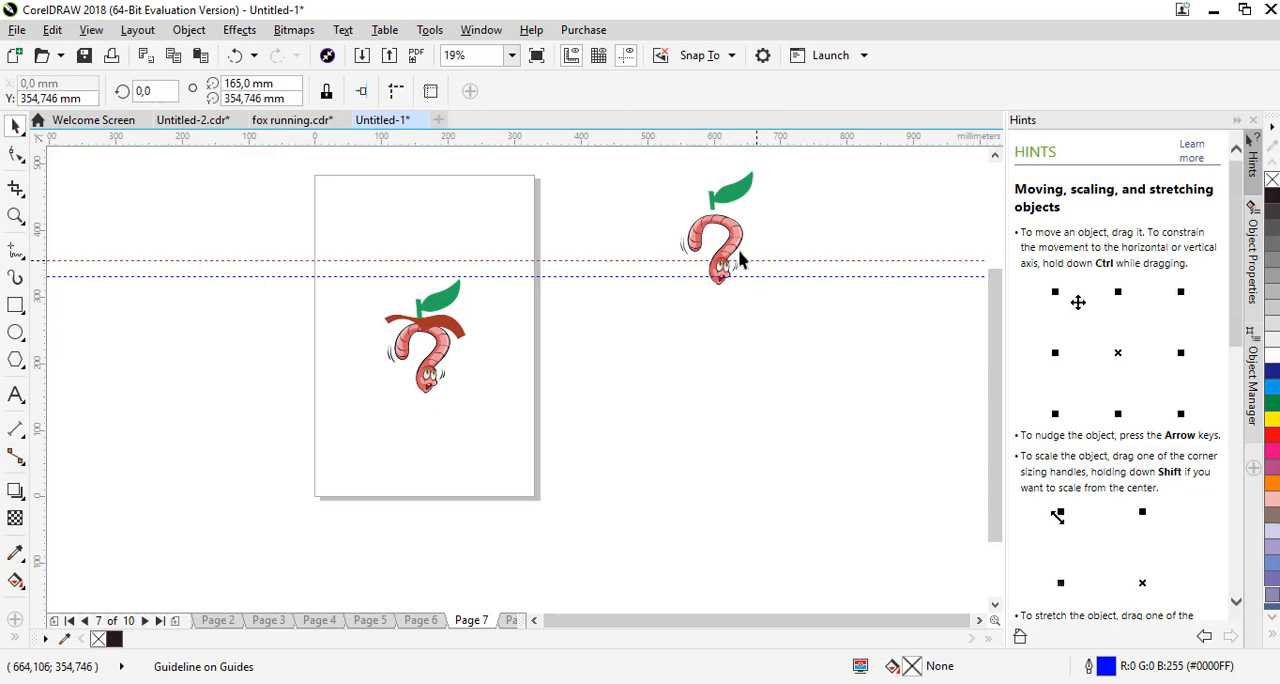
pyautogui.moveTo(760, 333); pyautogui.dragTo(784, 335)
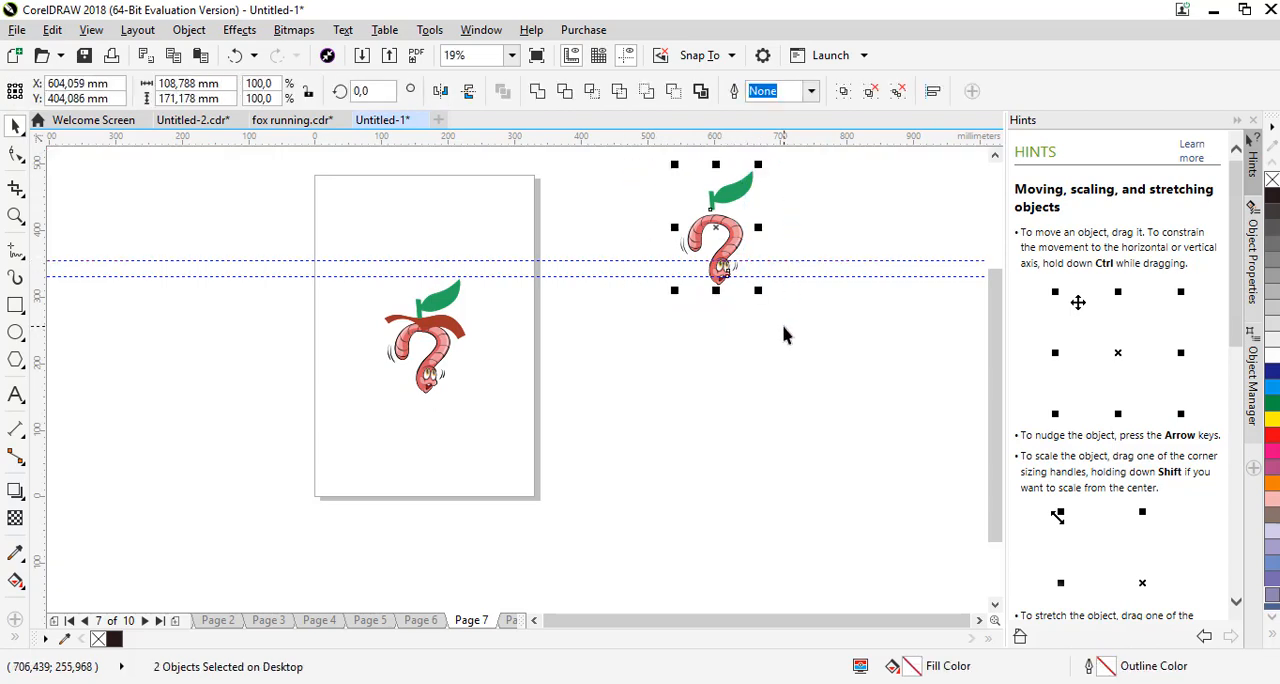
pyautogui.press('Right')
pyautogui.press('Up')
pyautogui.hotkey('ctrl', 'z')
pyautogui.hotkey('ctrl', 'g')
# Move the leaf-and-worm group onto Page 8, centred on the page
pyautogui.click(512, 621)
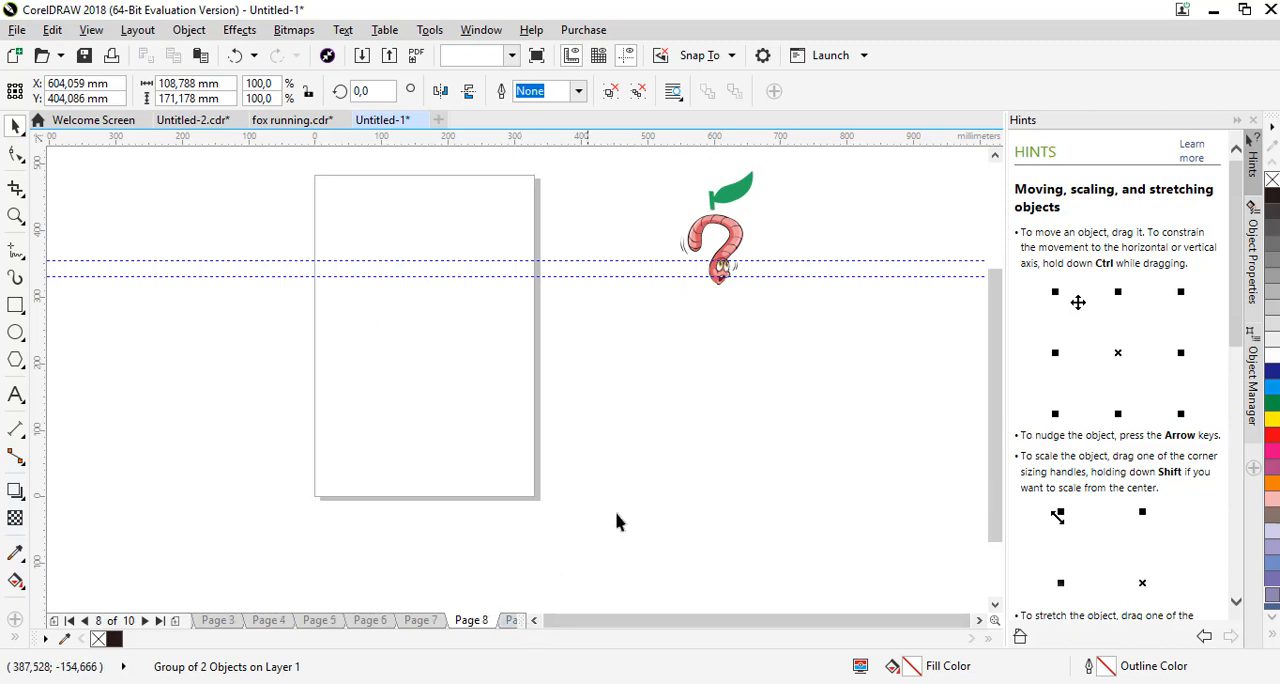
pyautogui.click(425, 620)
pyautogui.click(474, 621)
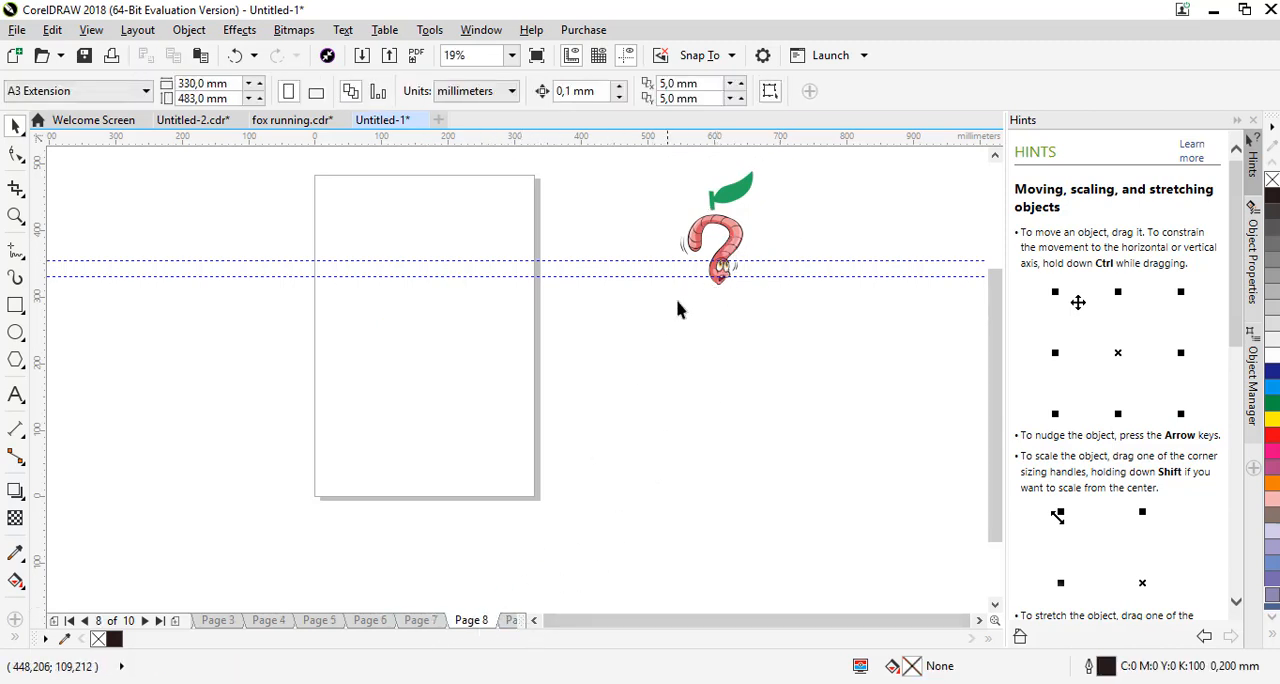
pyautogui.click(735, 231)
pyautogui.press('p')
pyautogui.click(768, 202)
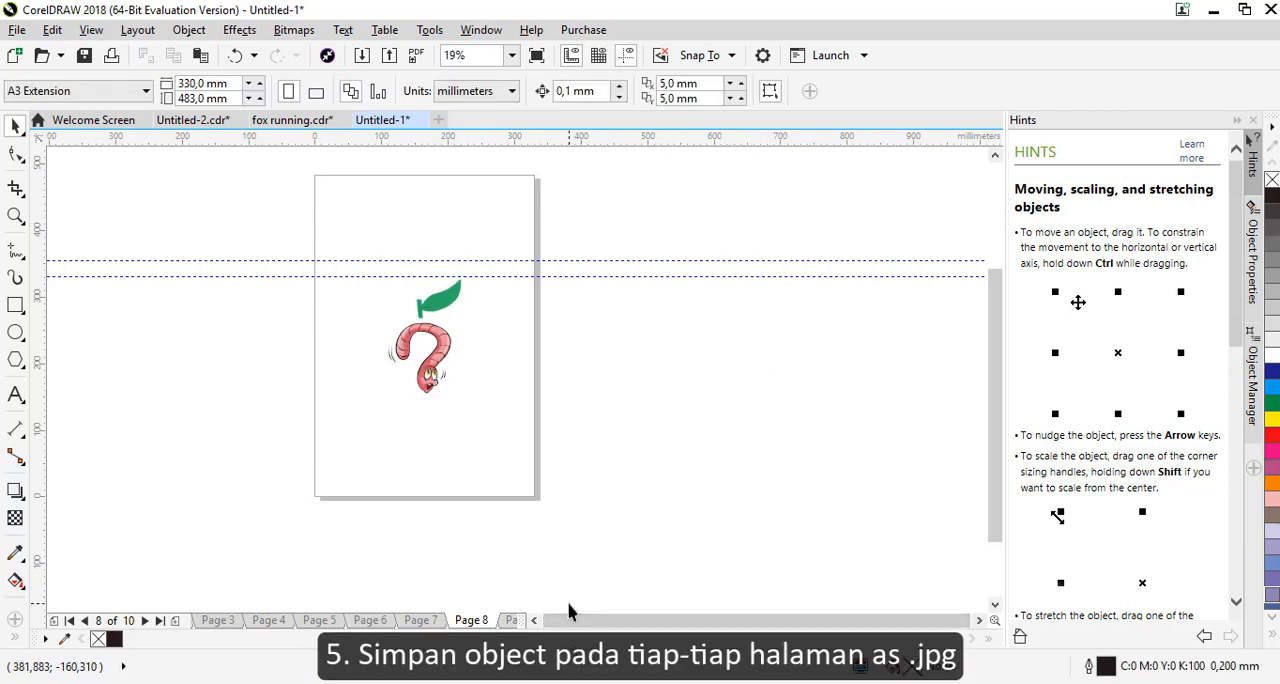
pyautogui.press('XF86AudioMute')
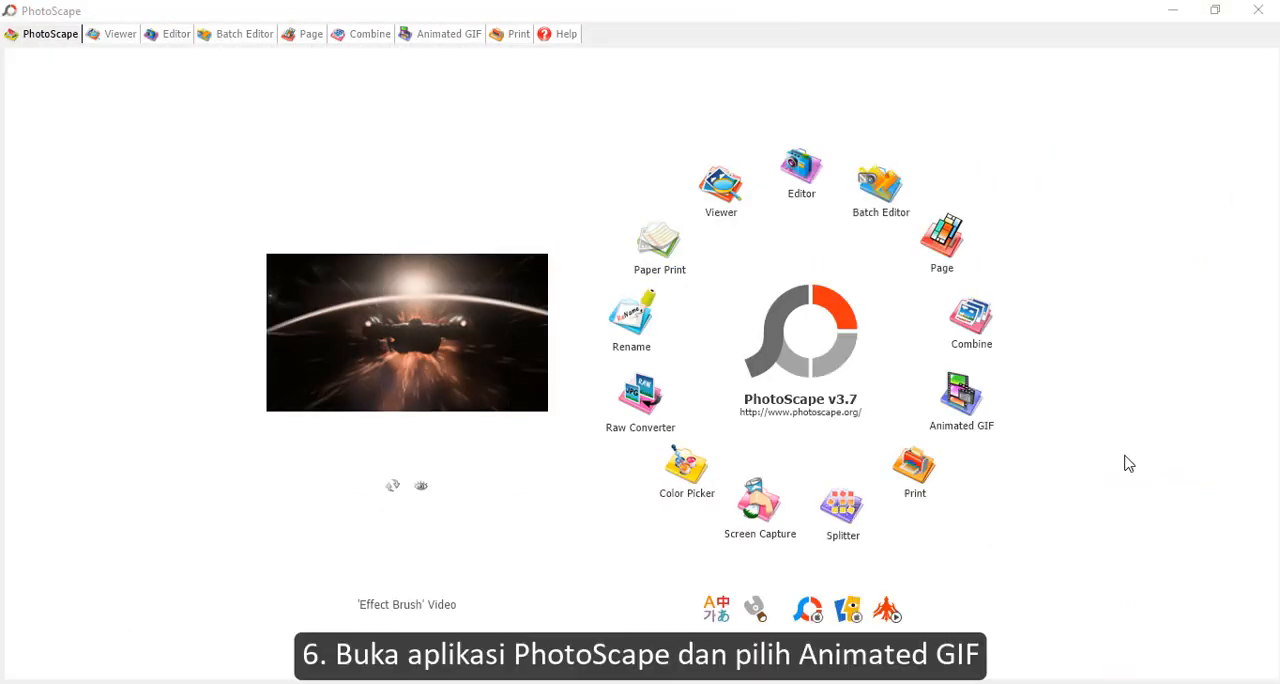
# Switch to PhotoScape's Animated GIF editor and add all frame images, 1.jpg to 8.jpg
pyautogui.click(961, 397)
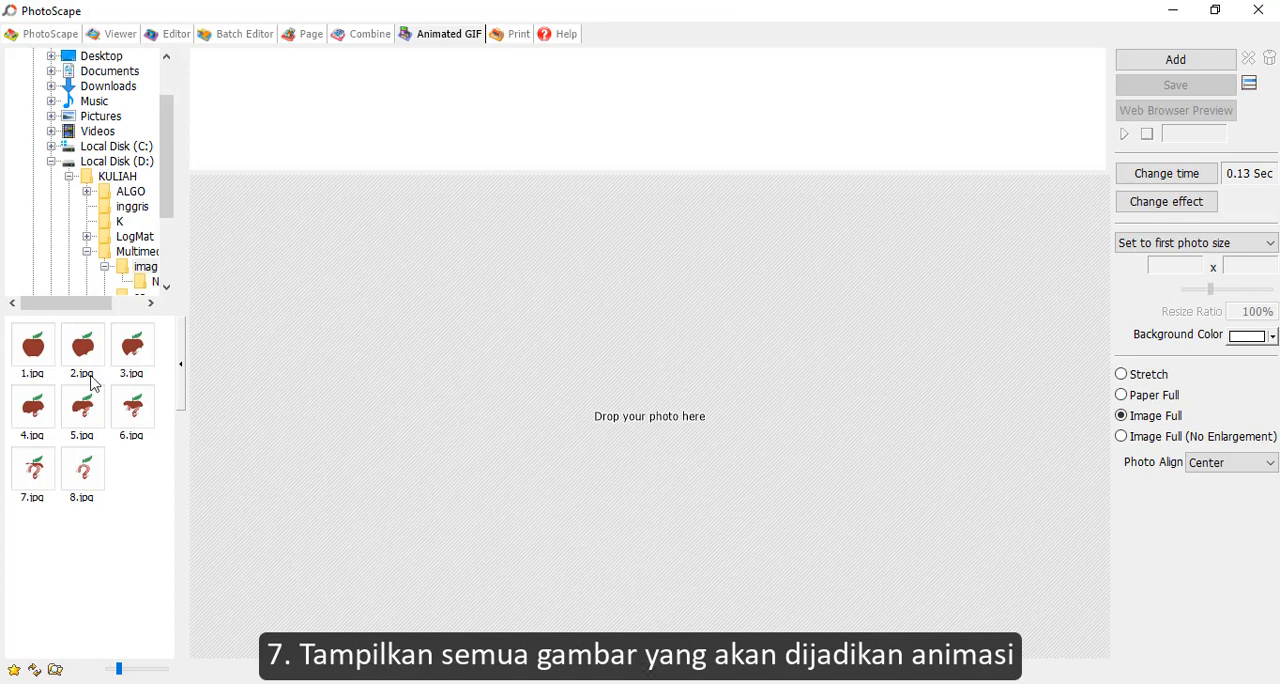
pyautogui.click(44, 352)
pyautogui.hotkey('ctrl', 'a')
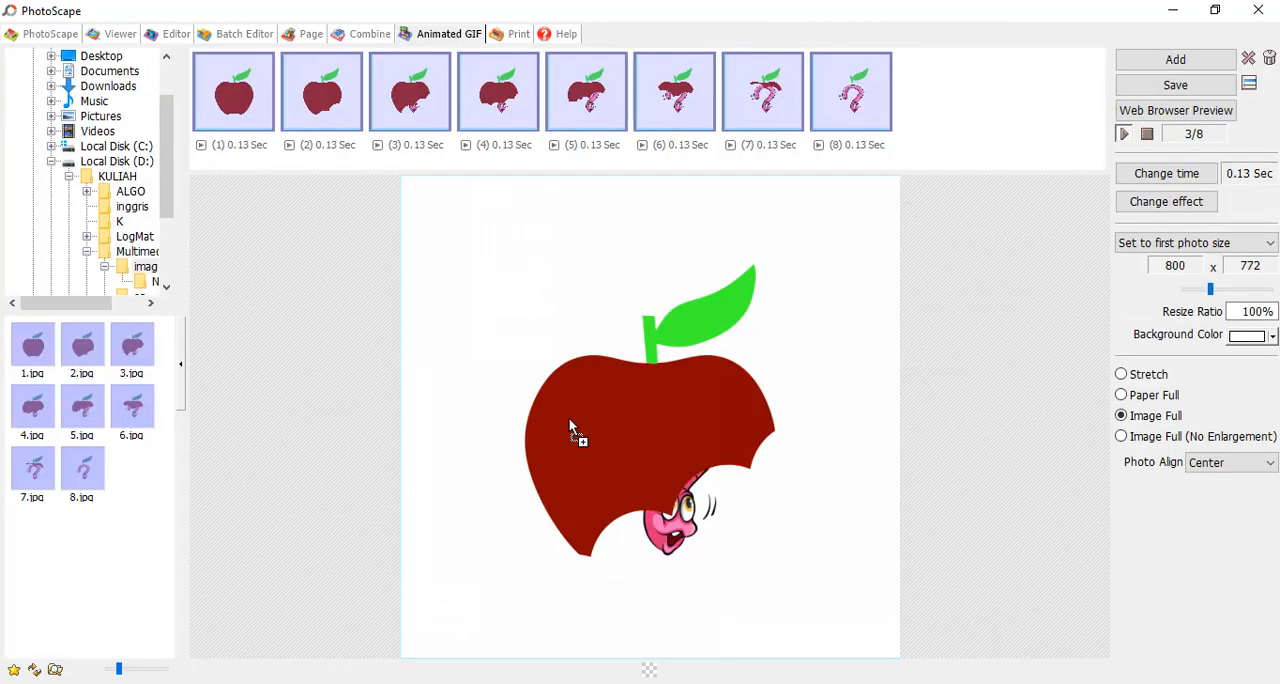
# Set the display time of all frames to 0.20 sec, and raise it to 0.30 sec
pyautogui.click(1177, 176)
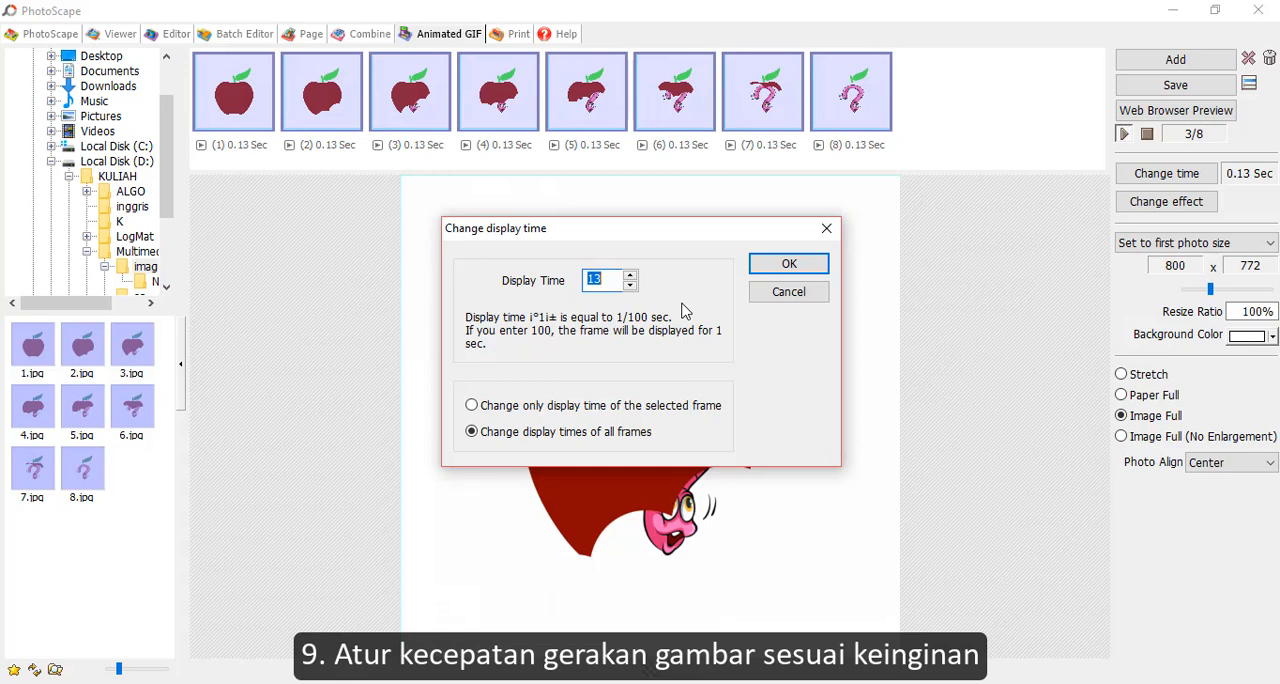
pyautogui.click(792, 262)
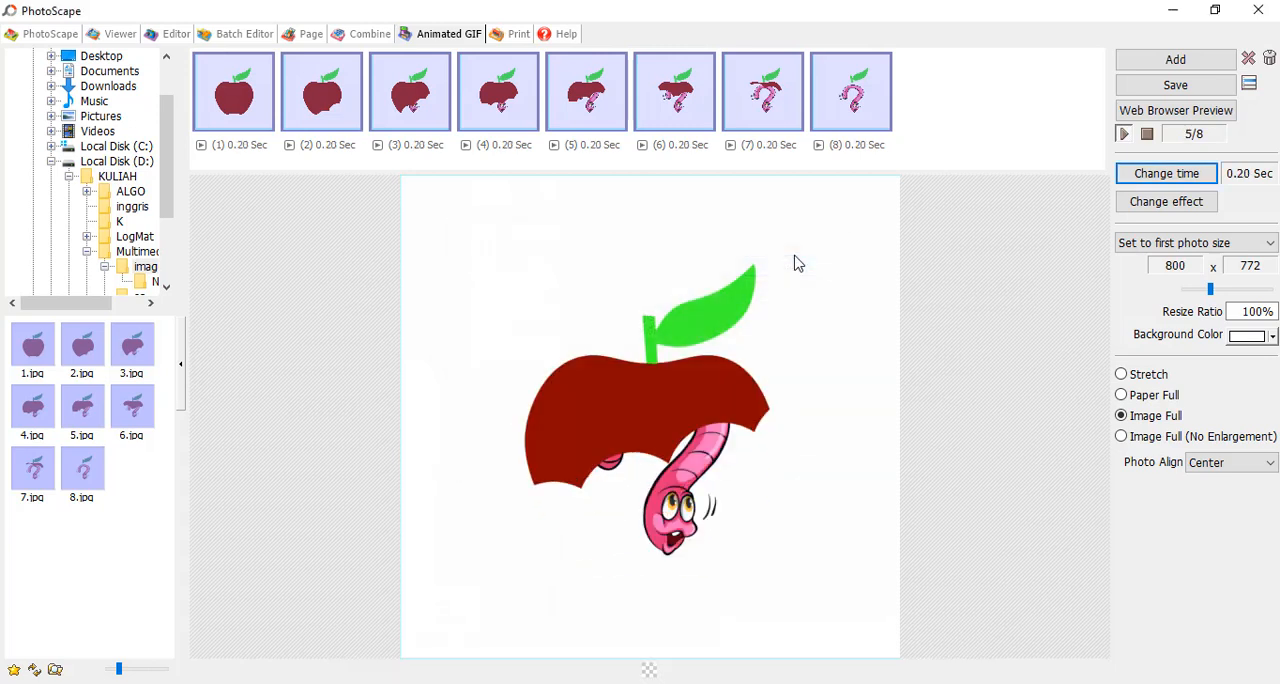
pyautogui.click(1208, 174)
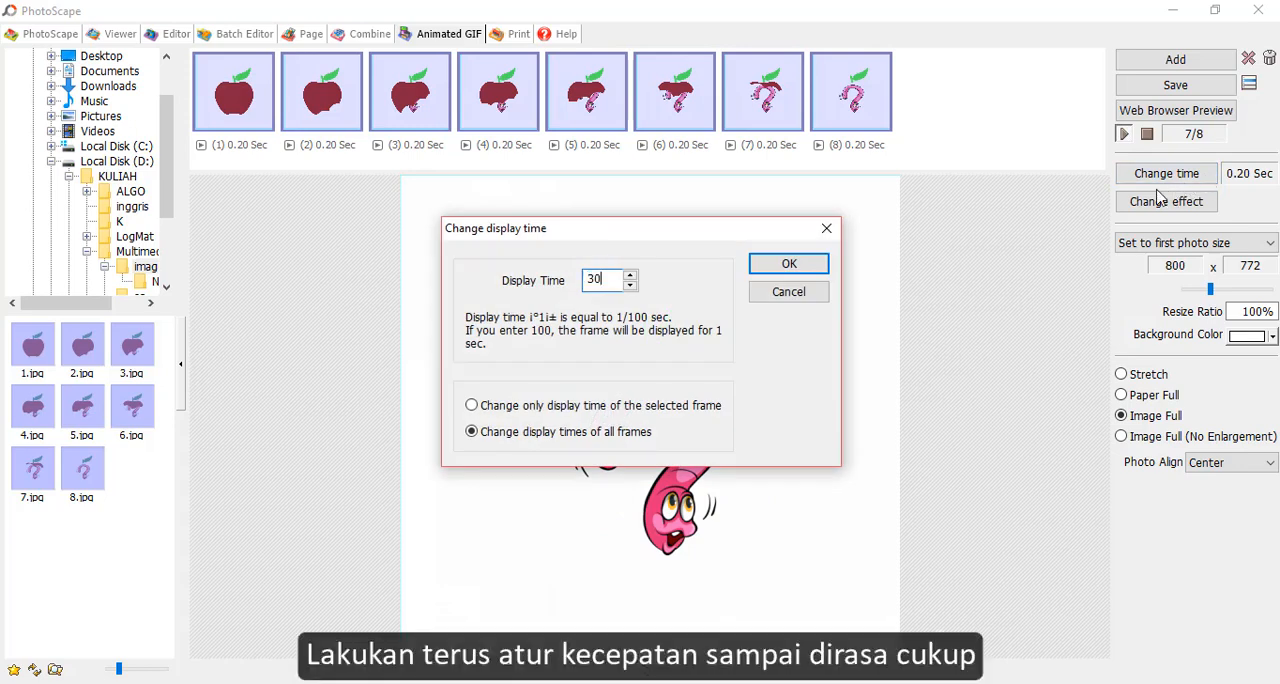
pyautogui.click(768, 264)
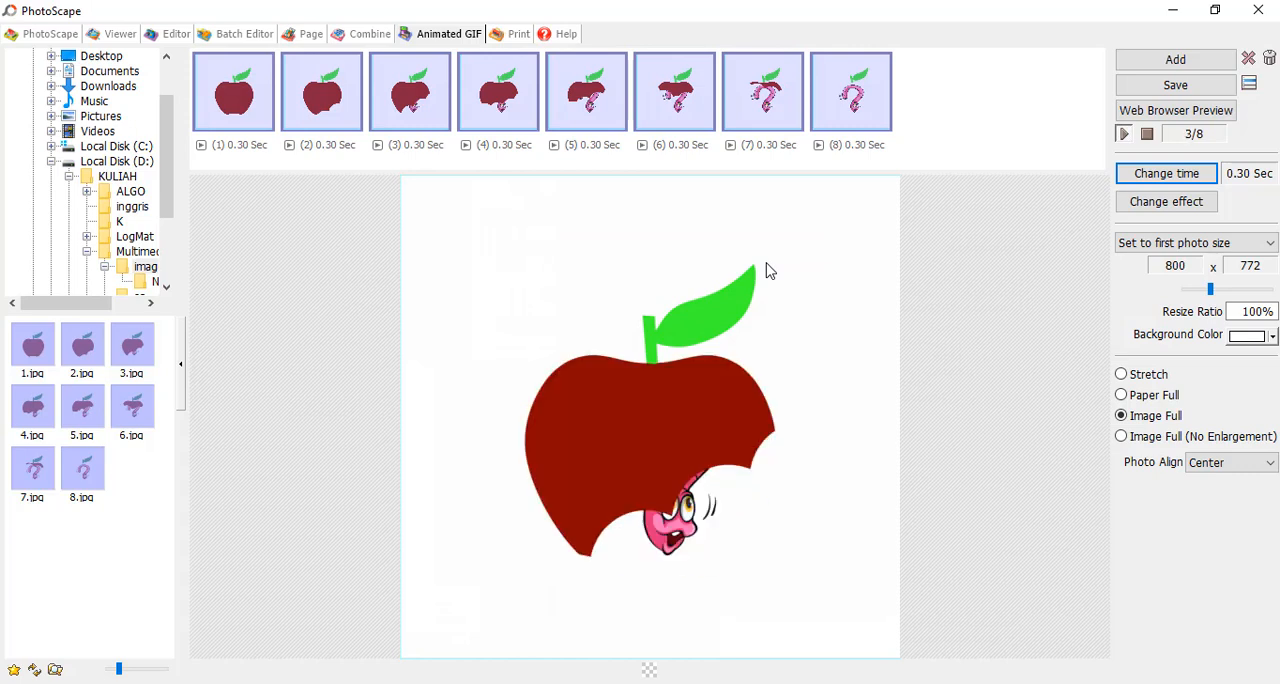
# Try to save the GIF at full canvas size, cancel, and reduce the resize ratio to 26%
pyautogui.click(1153, 97)
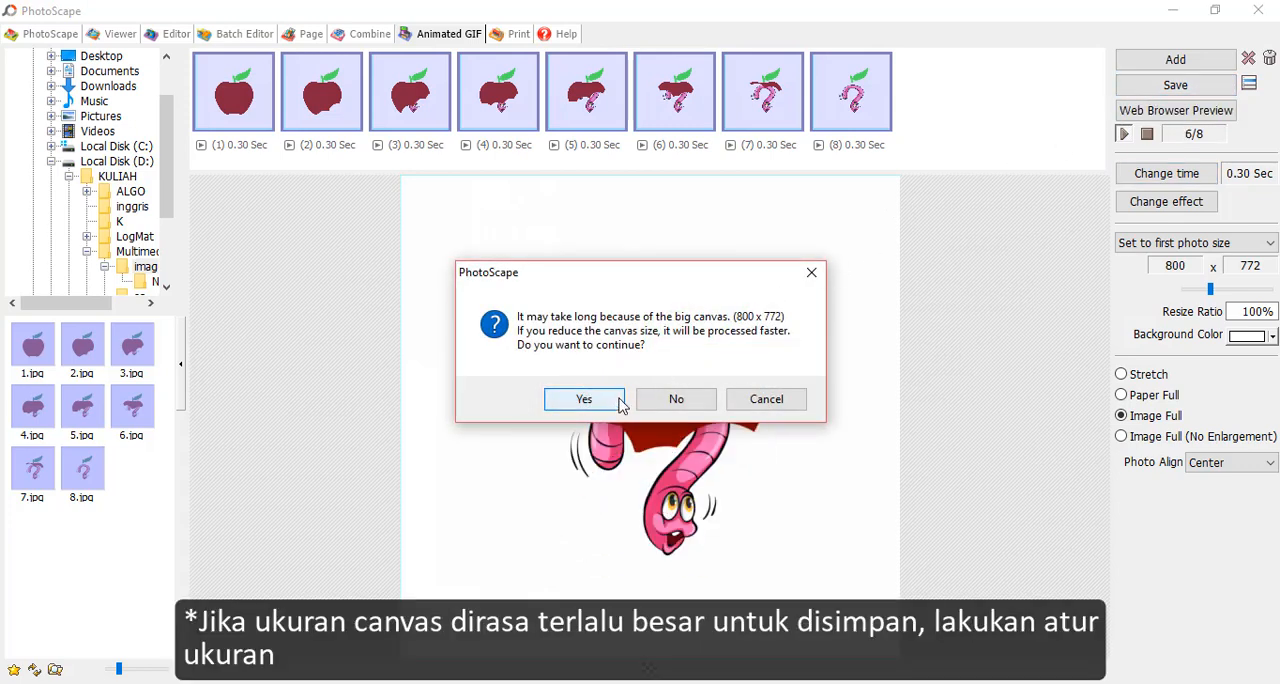
pyautogui.click(768, 403)
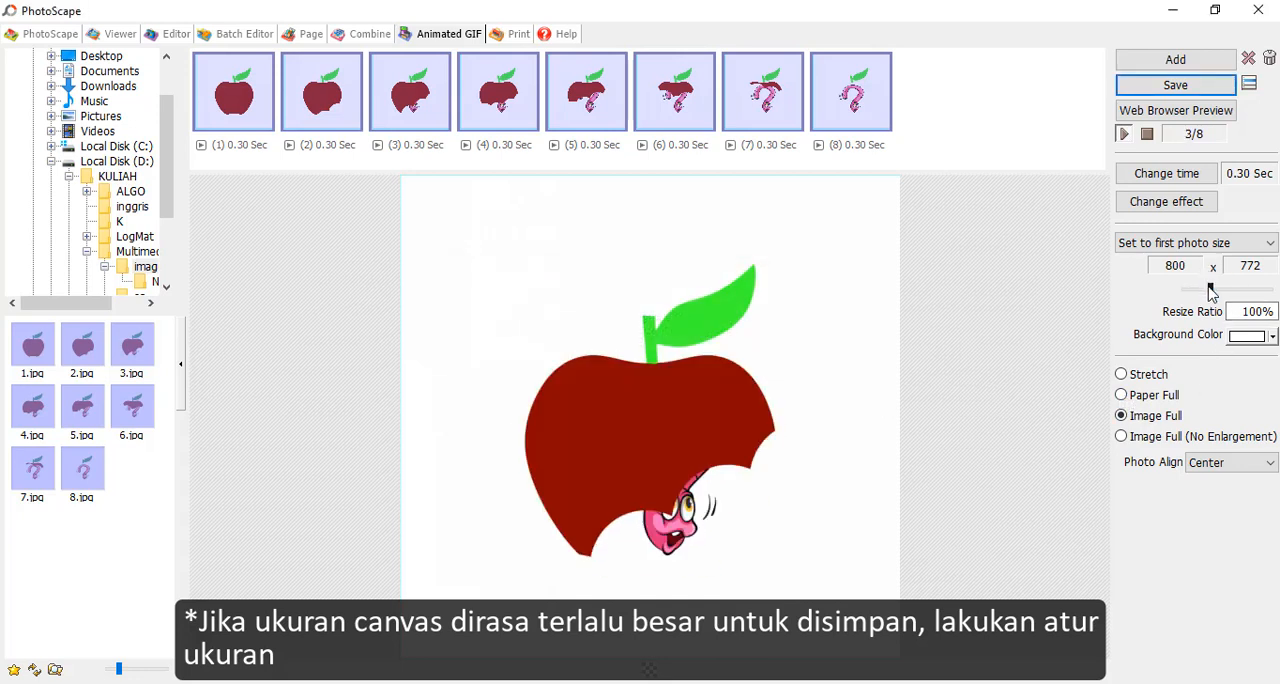
pyautogui.moveTo(1209, 288); pyautogui.dragTo(1189, 289)
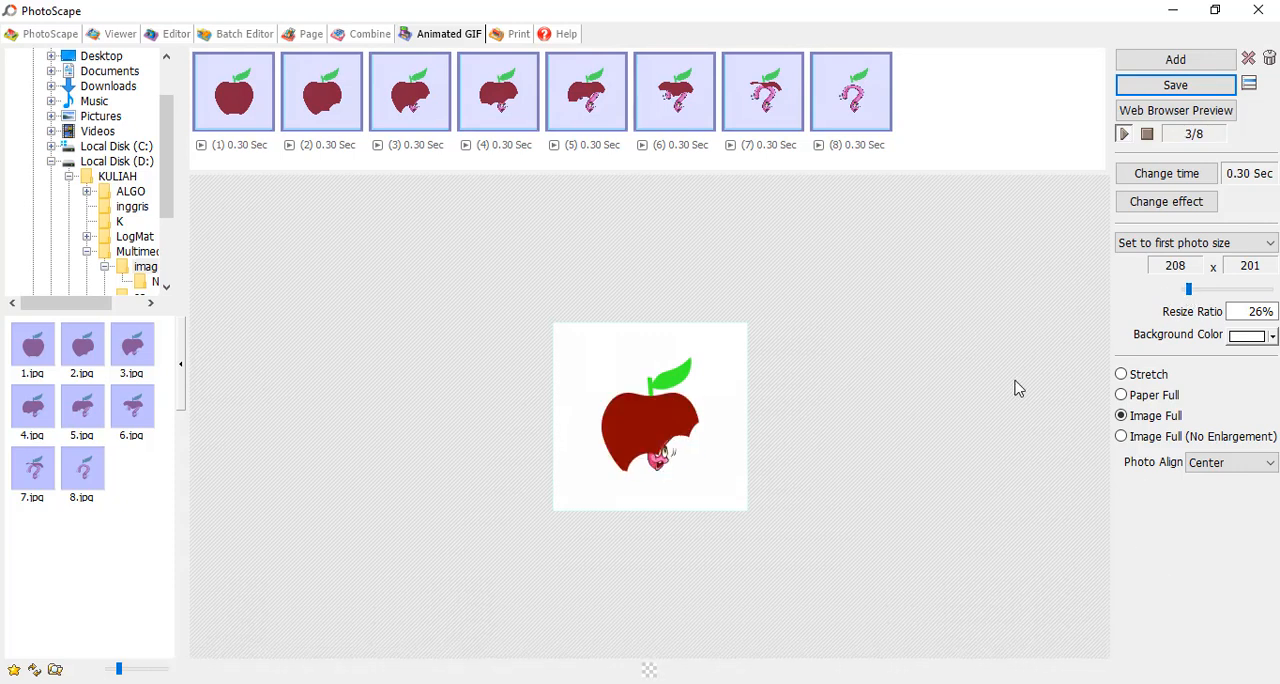
# Set the canvas to the big photo size with a resize ratio of 77%
pyautogui.click(1210, 244)
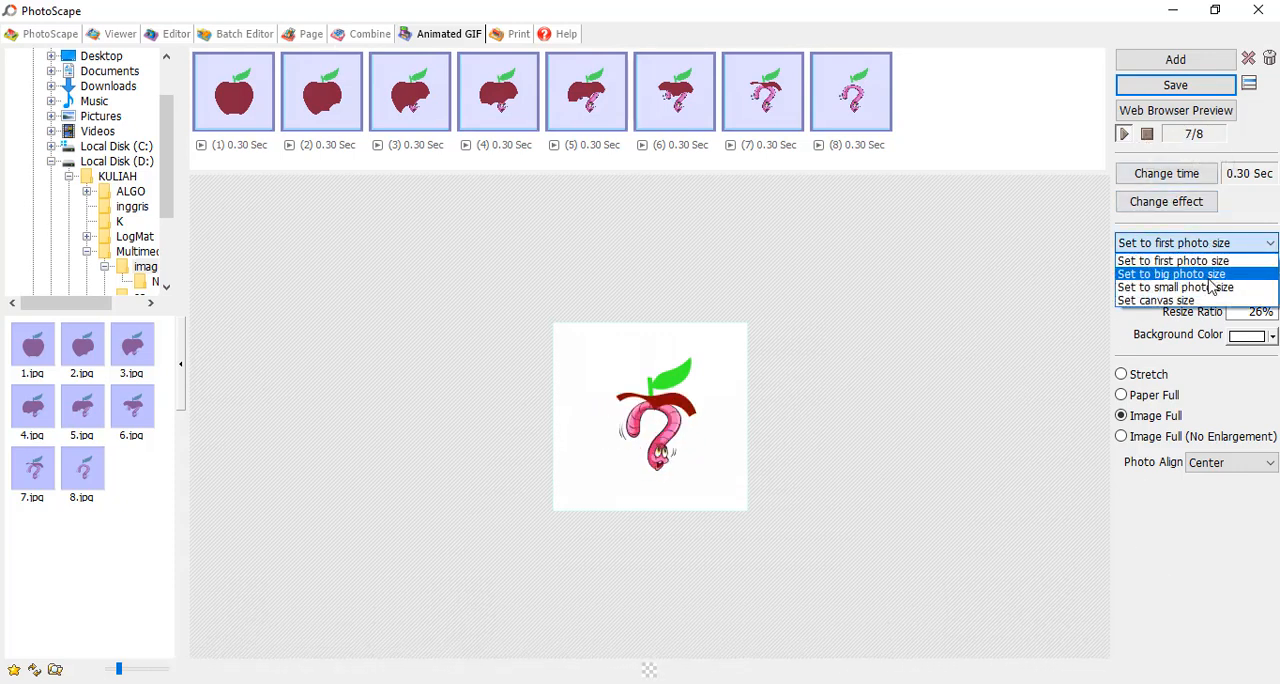
pyautogui.click(1210, 274)
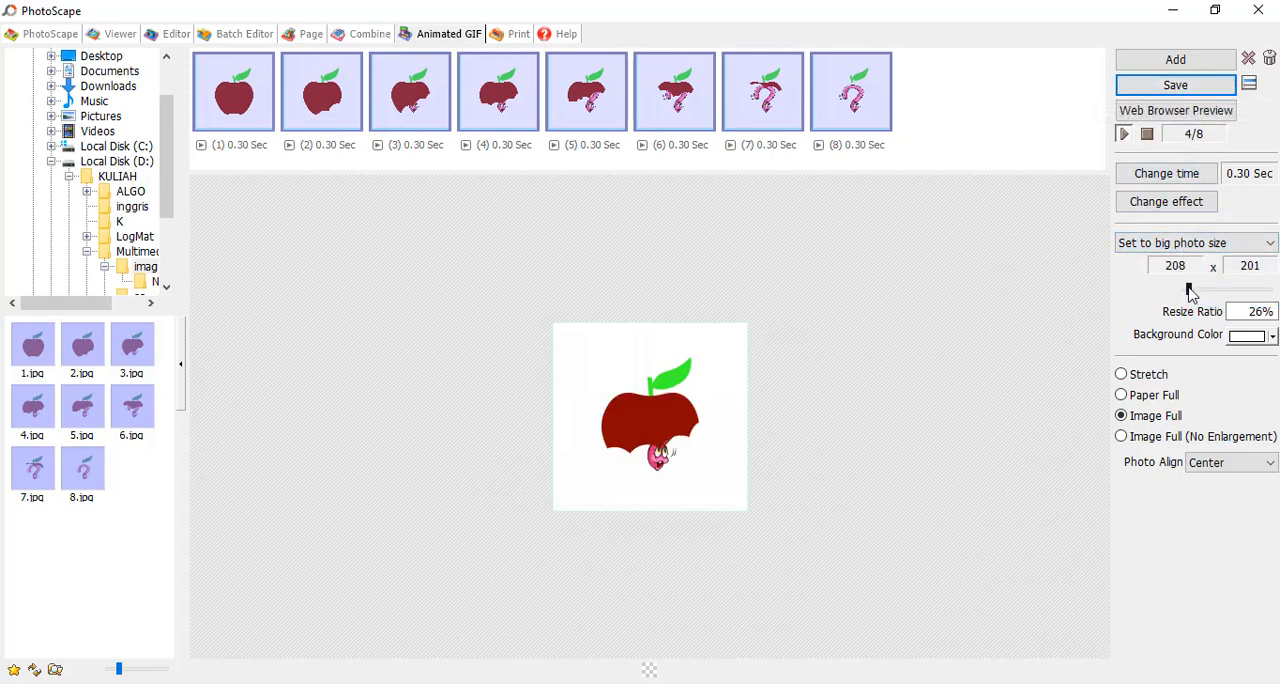
pyautogui.moveTo(1189, 289); pyautogui.dragTo(1208, 280)
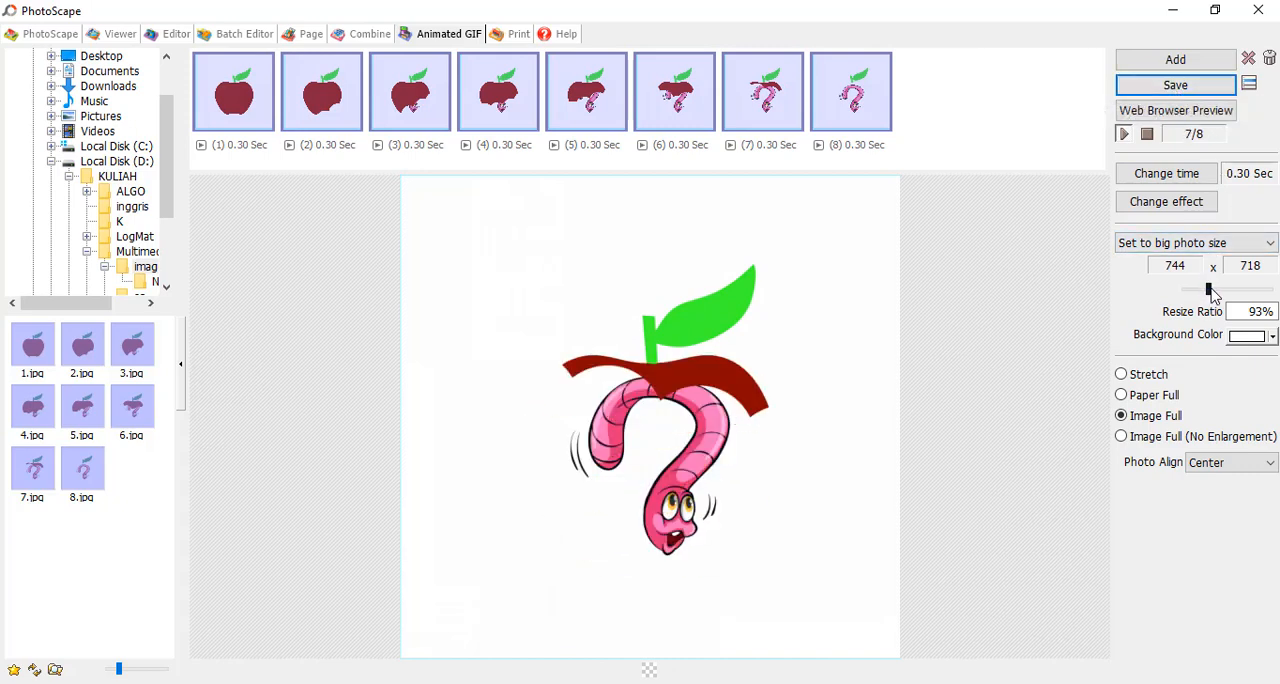
pyautogui.moveTo(1209, 290); pyautogui.dragTo(1203, 290)
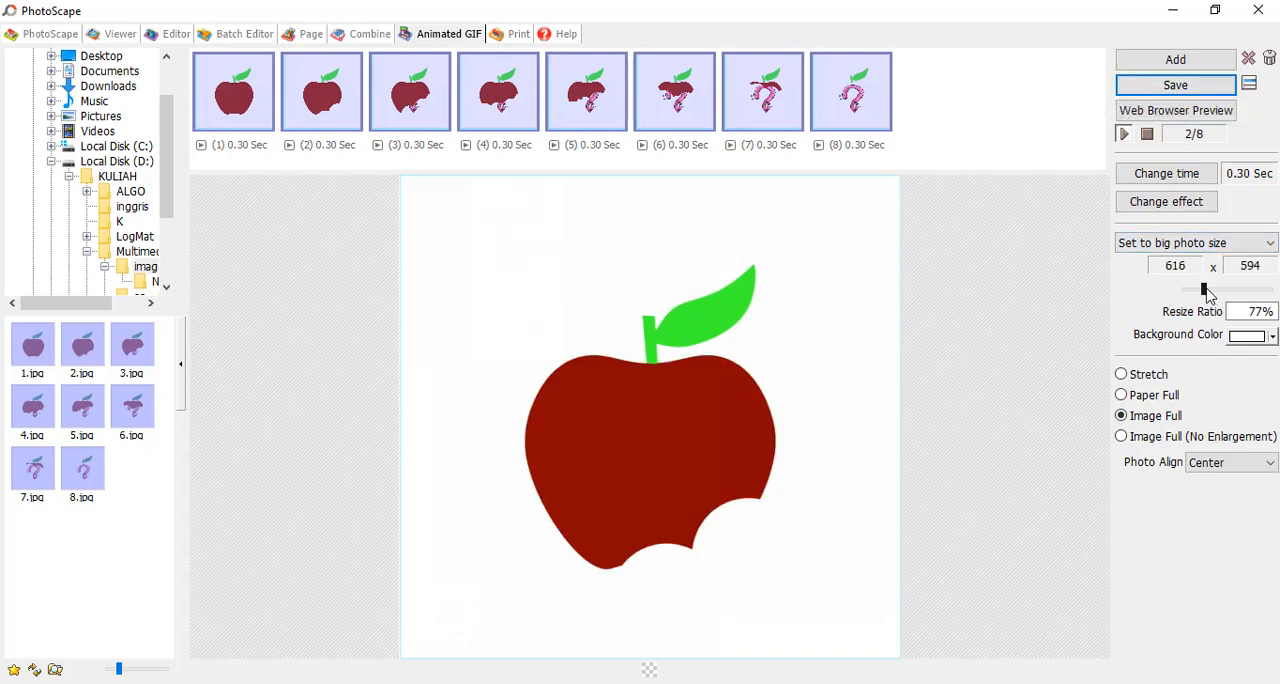
# Try to save the GIF, decline processing the big canvas, and reduce the resize ratio to 61%
pyautogui.click(1176, 85)
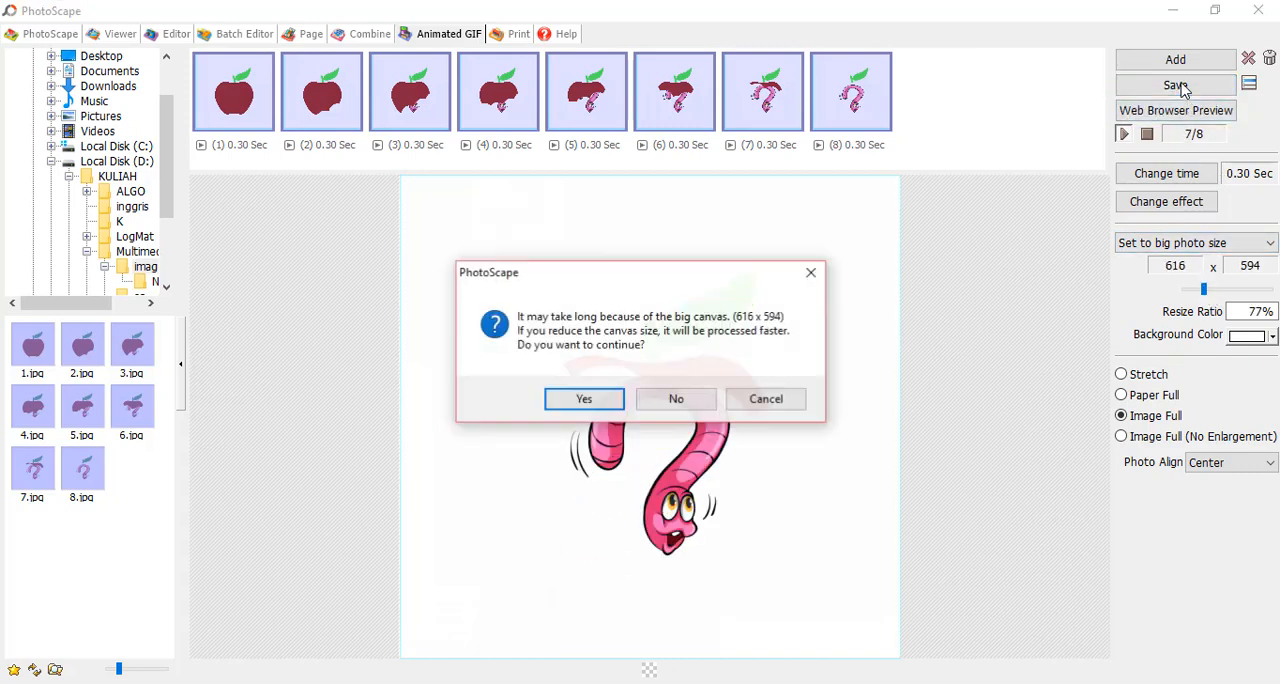
pyautogui.click(709, 401)
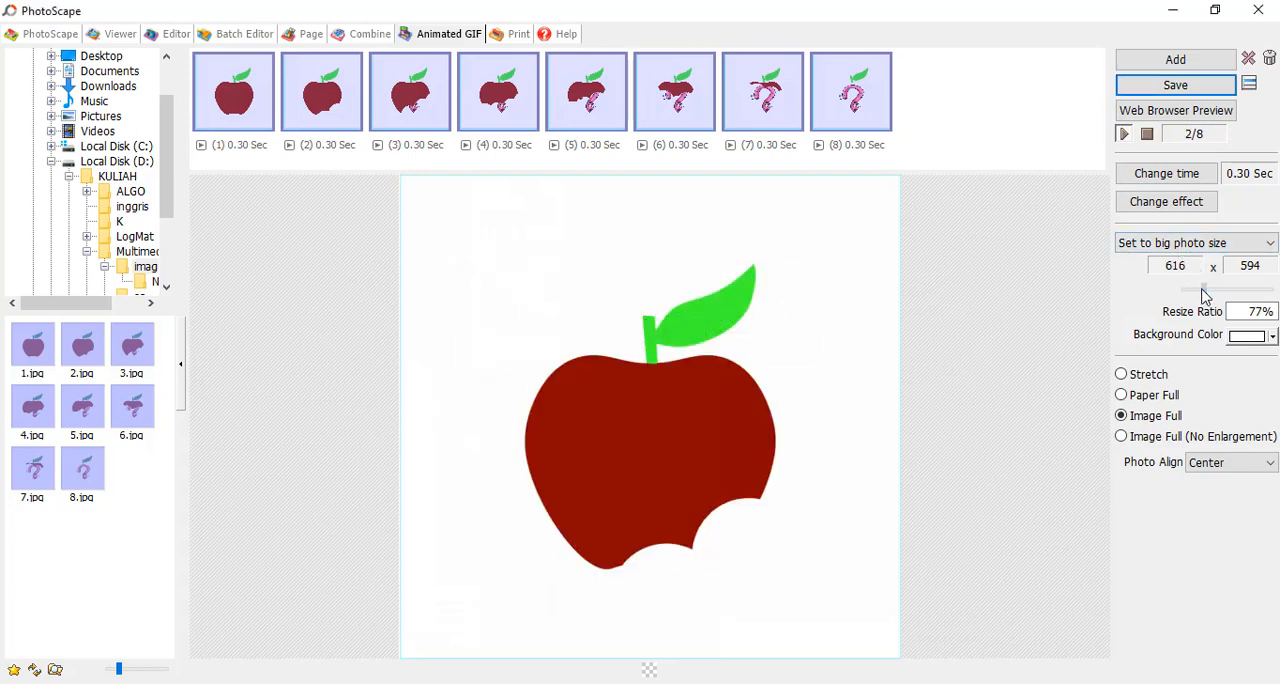
pyautogui.moveTo(1203, 290); pyautogui.dragTo(1199, 289)
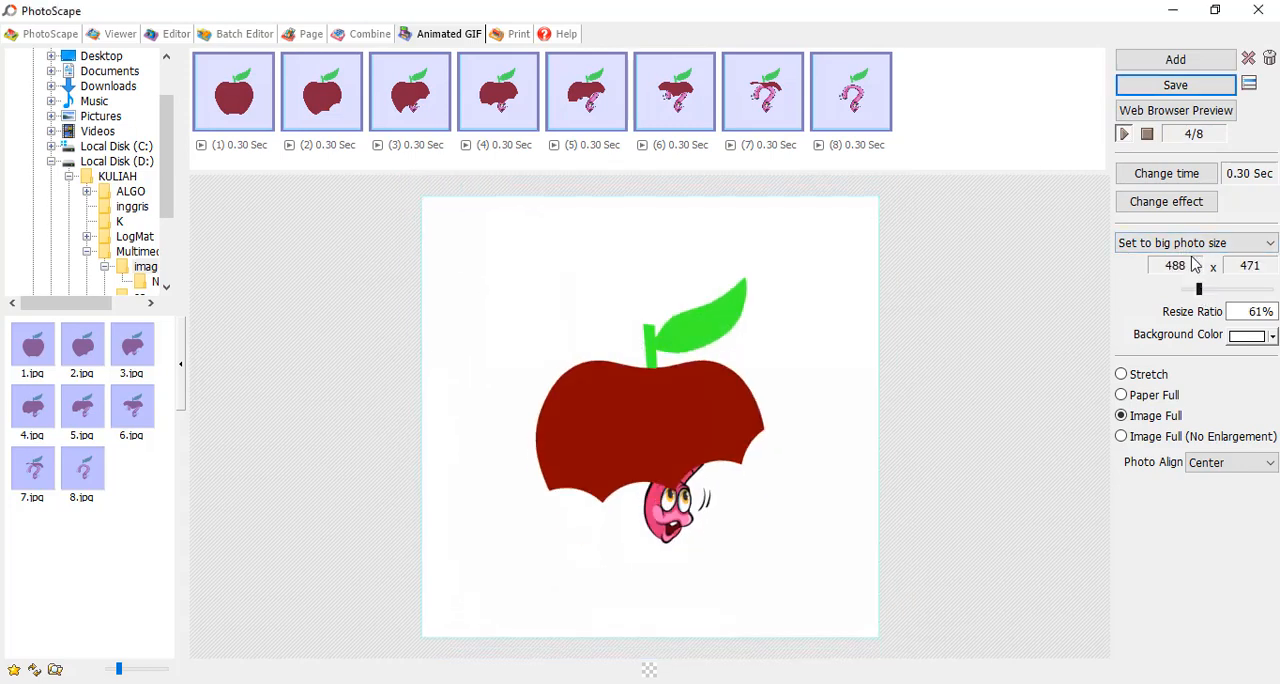
# Save the animation as the GIF file anigif in the "image for ps" folder
pyautogui.click(1156, 93)
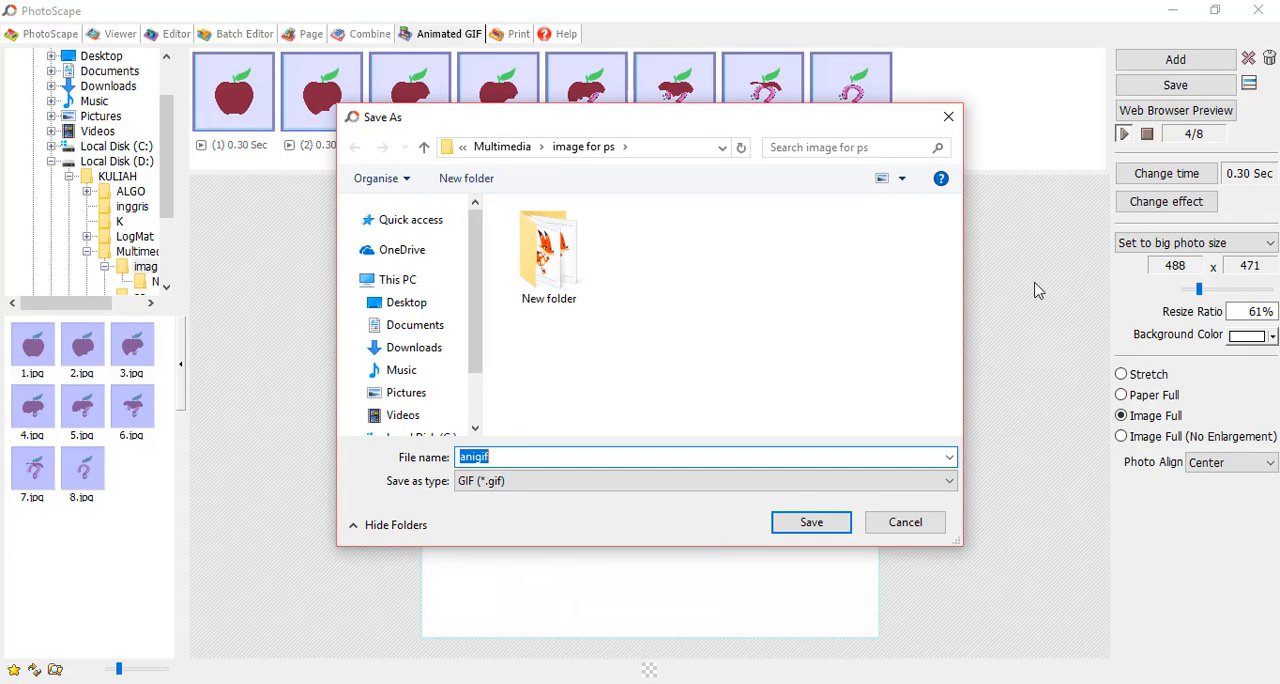
pyautogui.click(666, 484)
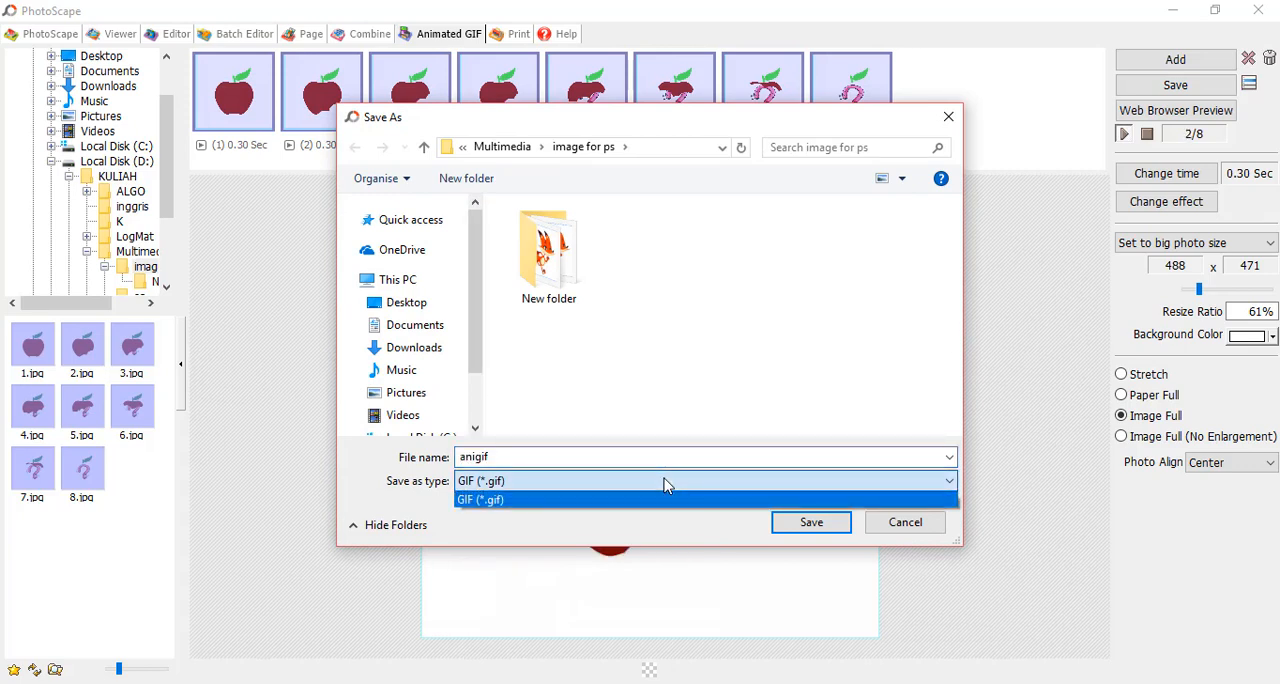
pyautogui.click(666, 484)
pyautogui.click(811, 524)
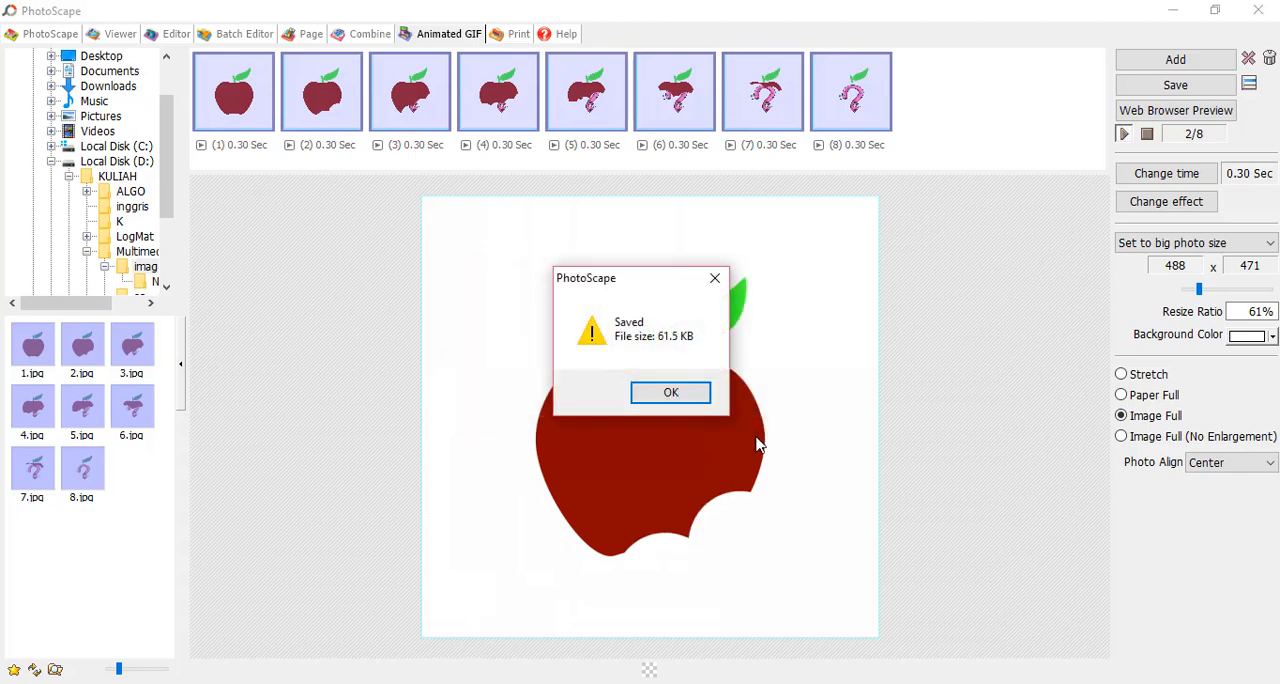
pyautogui.click(675, 391)
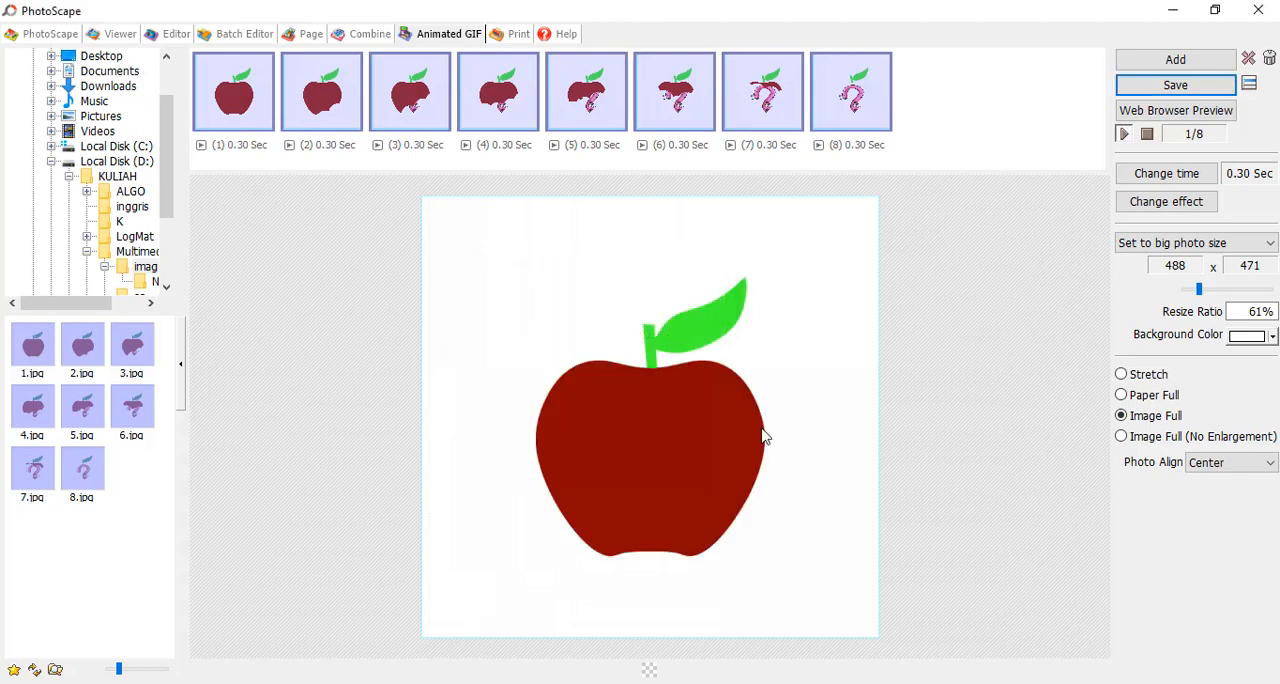